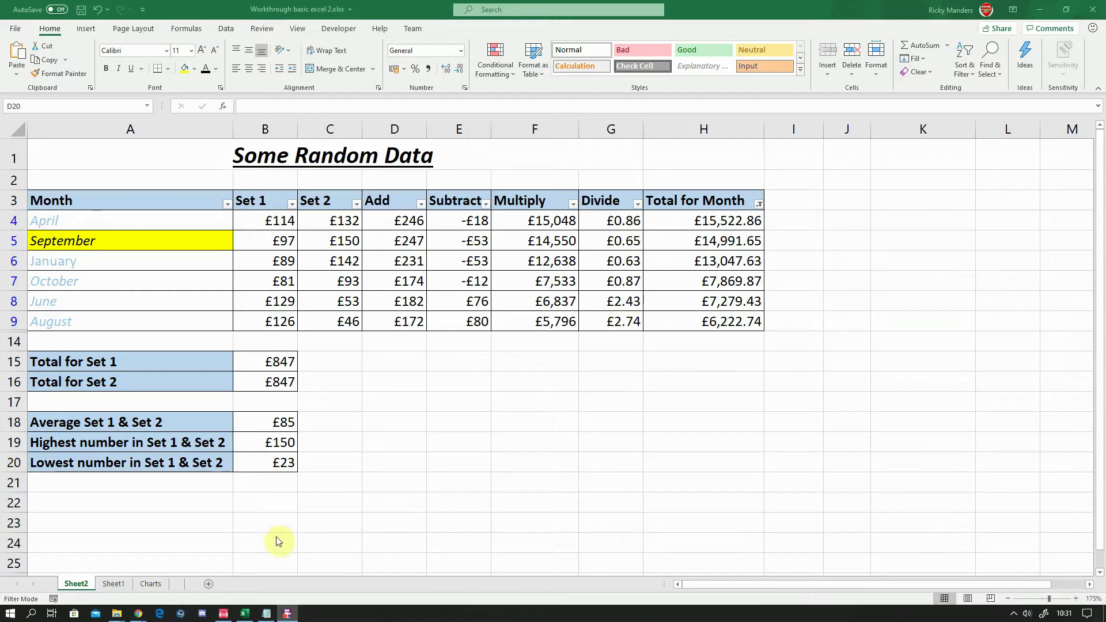
Go to the Charts sheet and select the total in Months column chart
click(147, 584)
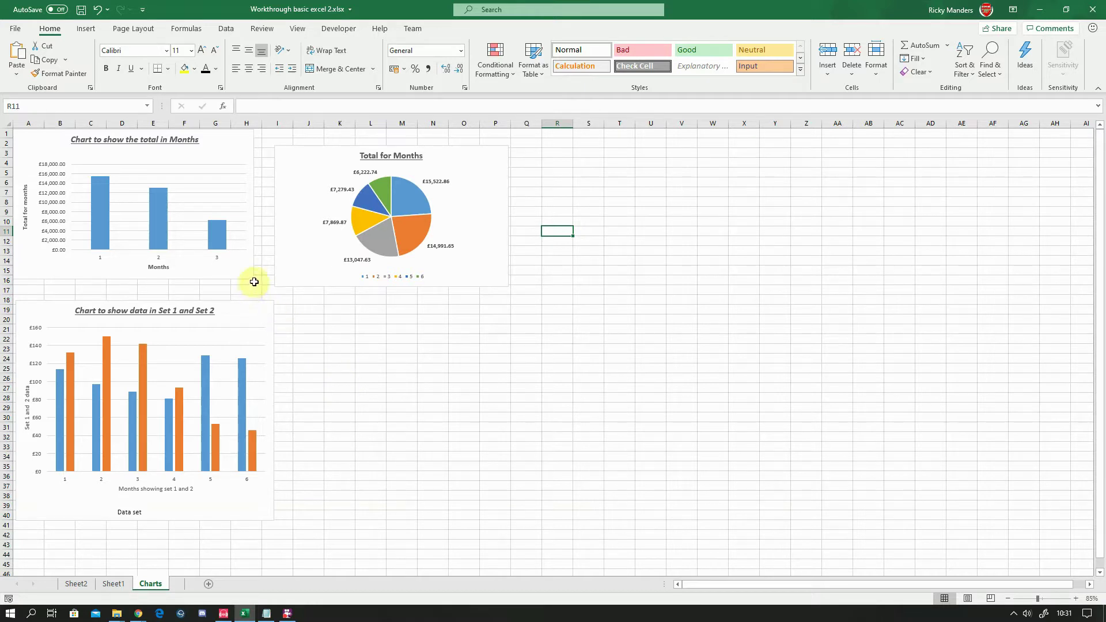
click(234, 147)
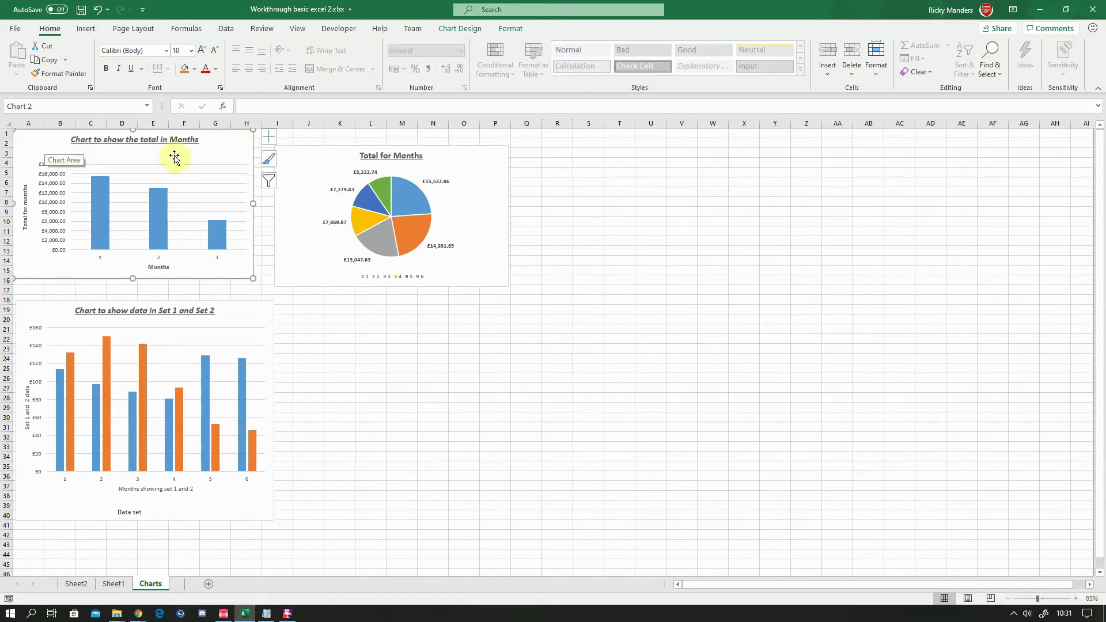
Use Move Chart to place the total in Months chart on a new sheet called Column chart
right_click(237, 143)
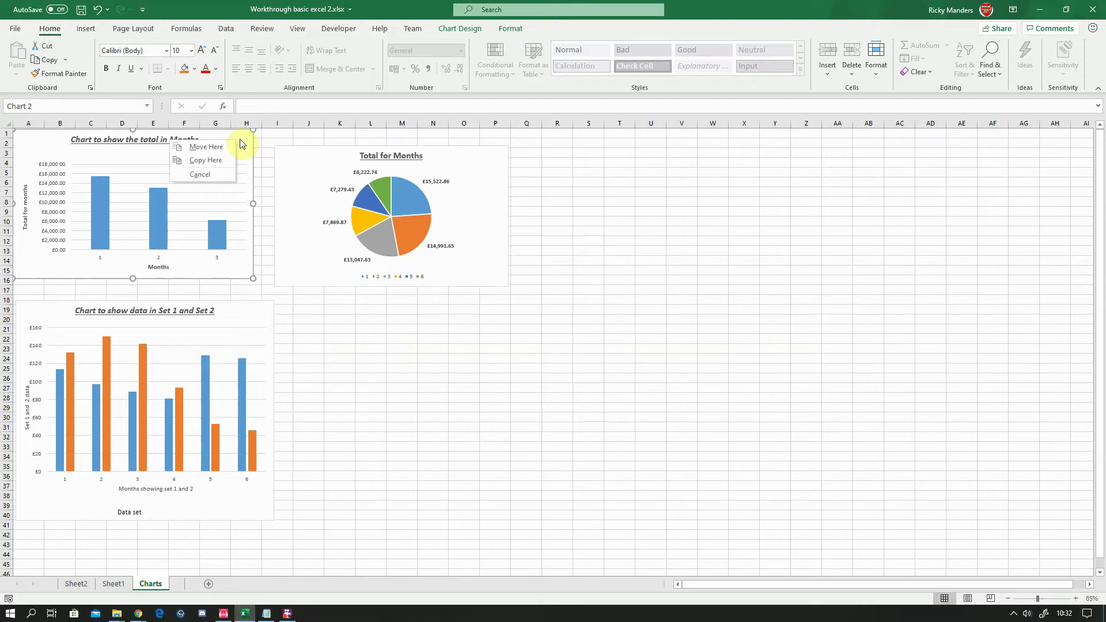
right_click(240, 143)
right_click(241, 143)
right_click(241, 144)
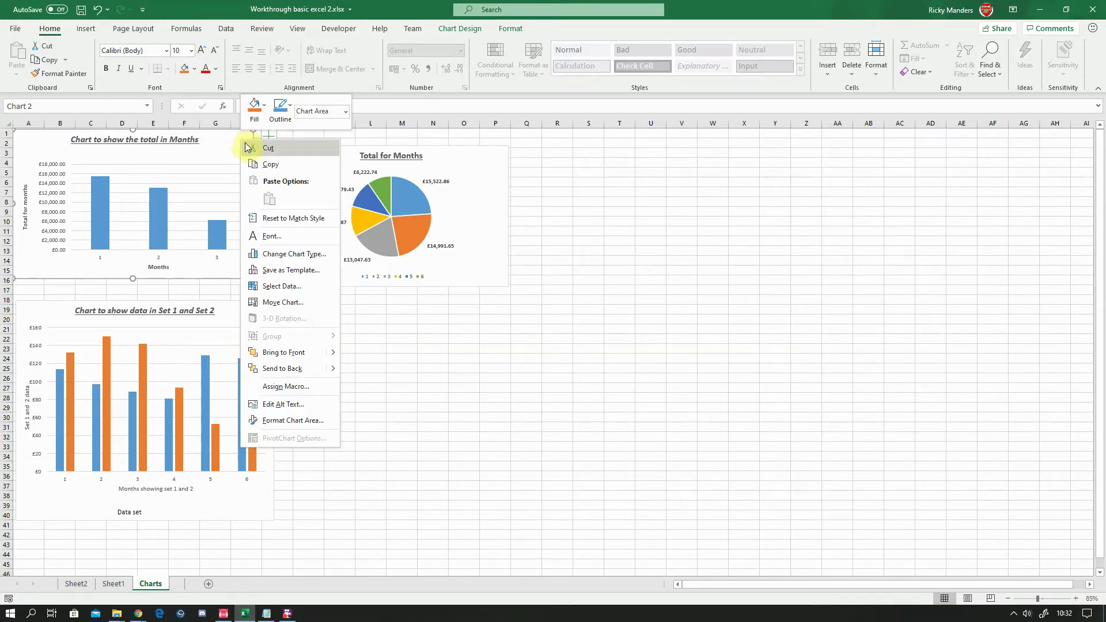
click(295, 302)
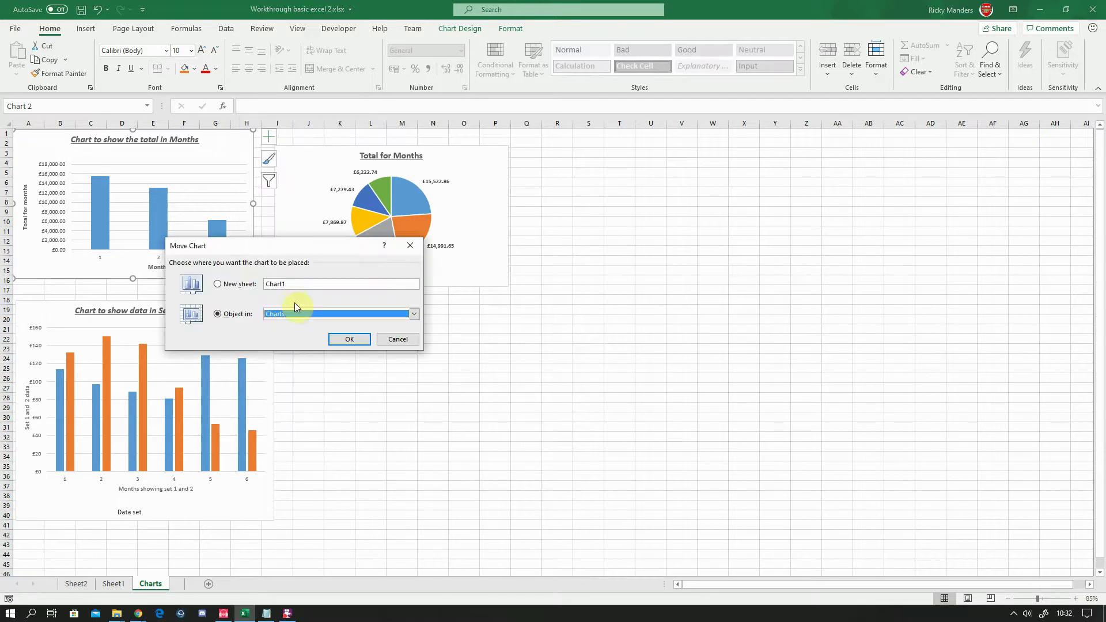
click(218, 284)
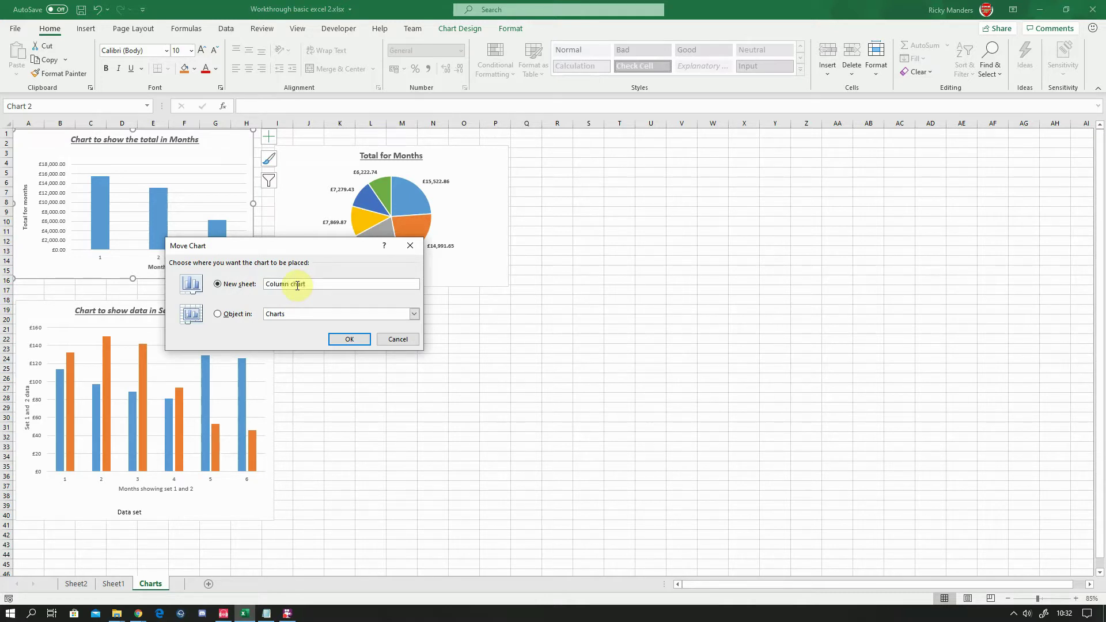
click(357, 339)
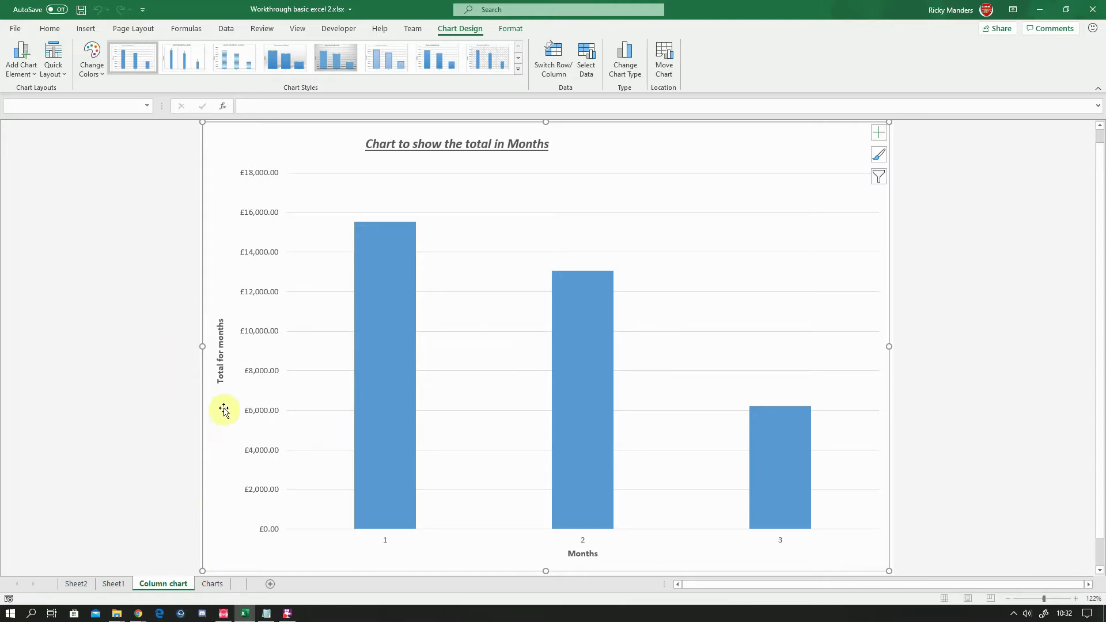
Move the Total for Months pie chart from the Charts sheet to a new sheet named Pie Chart
click(369, 300)
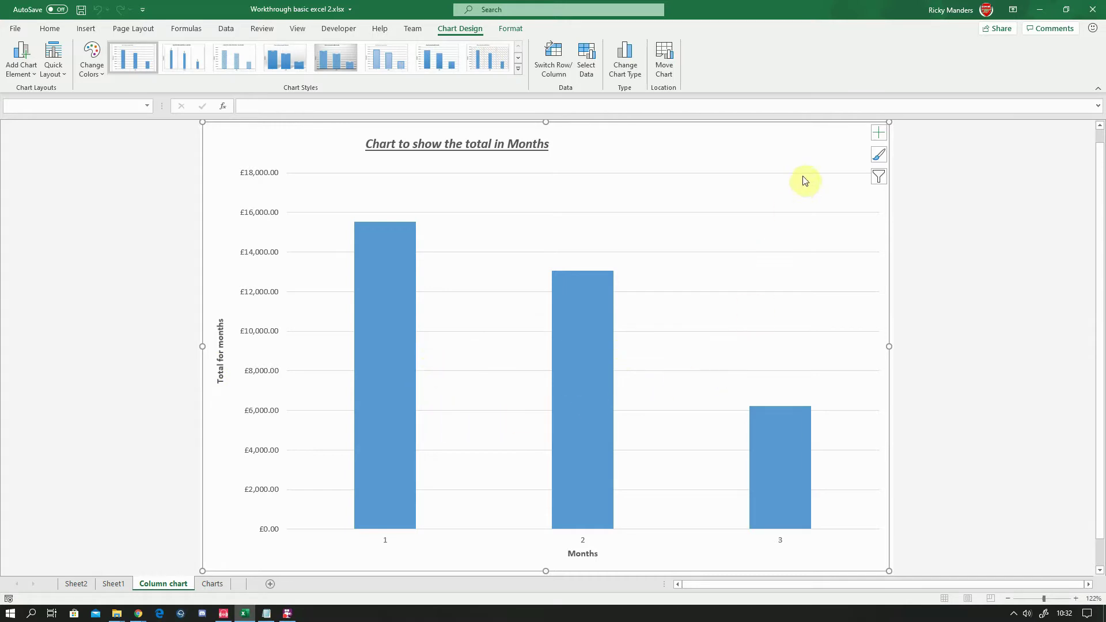
click(206, 583)
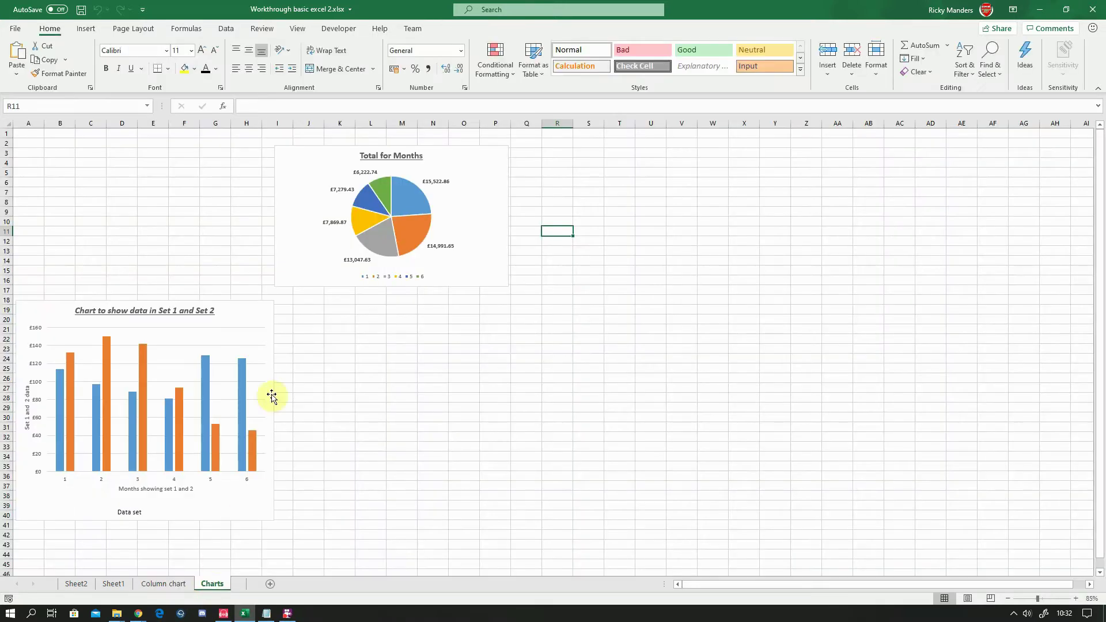
right_click(296, 254)
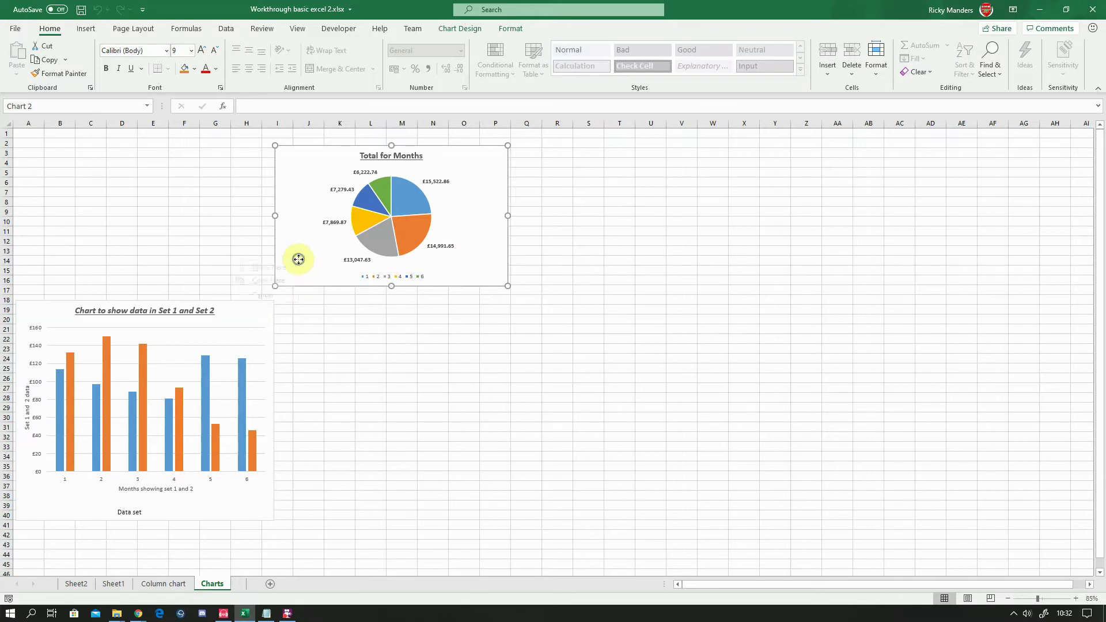
right_click(485, 157)
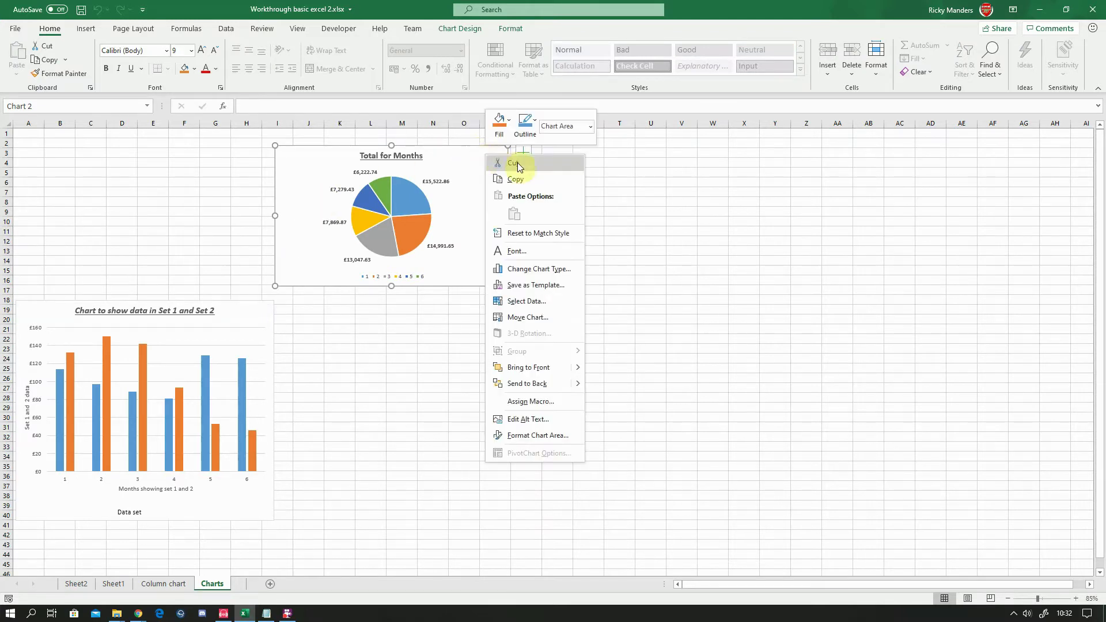
click(538, 318)
click(483, 302)
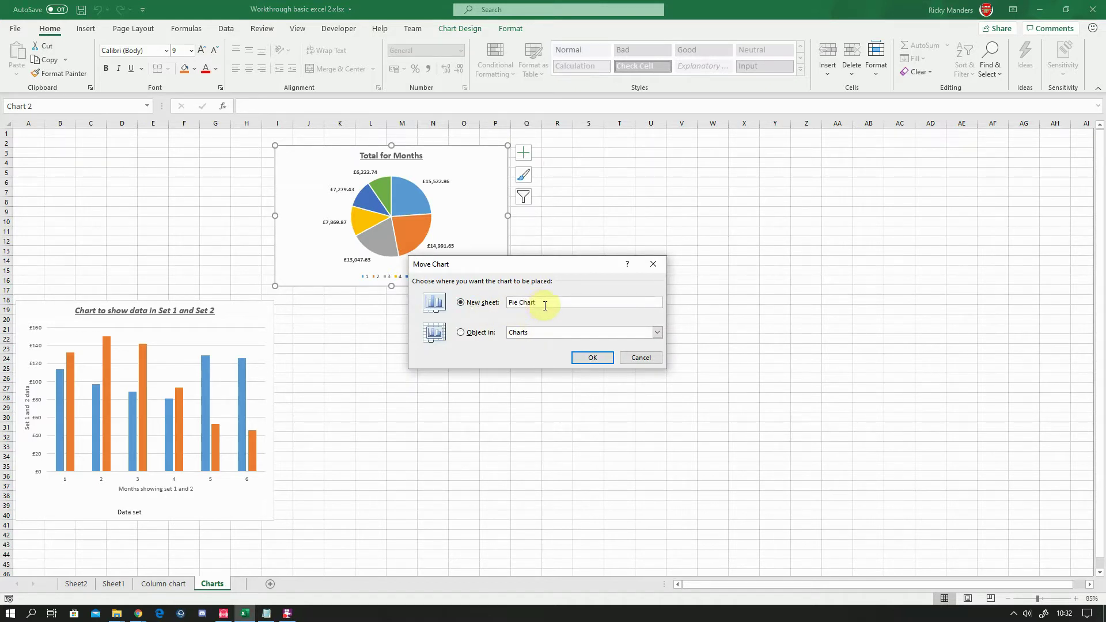
click(596, 358)
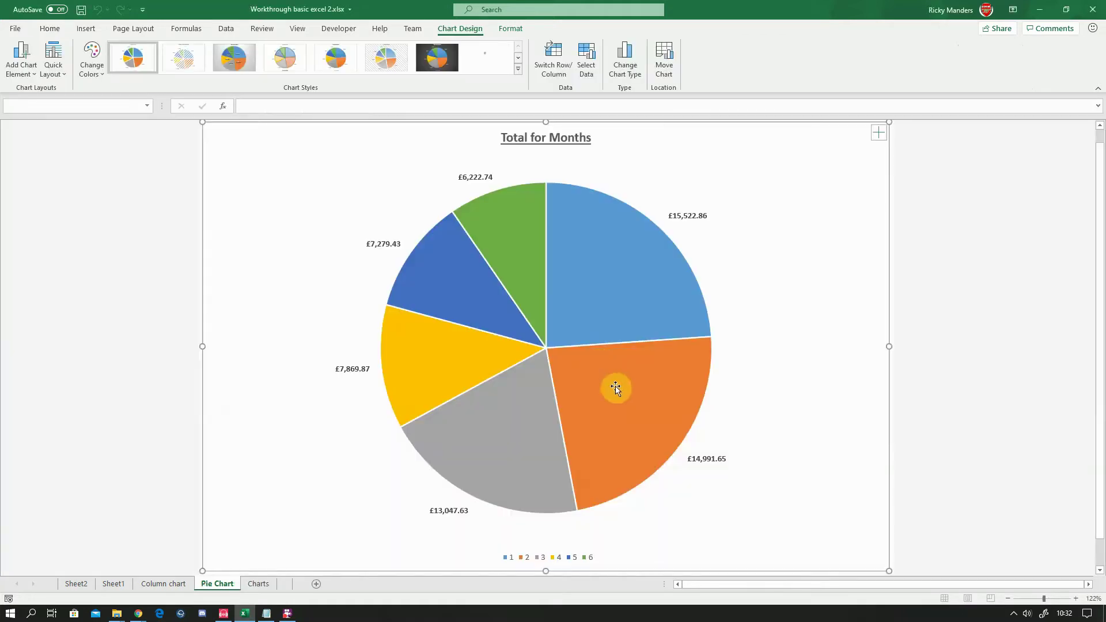
Check the Column chart sheet, then select the Set 1 and Set 2 chart on Charts
click(188, 585)
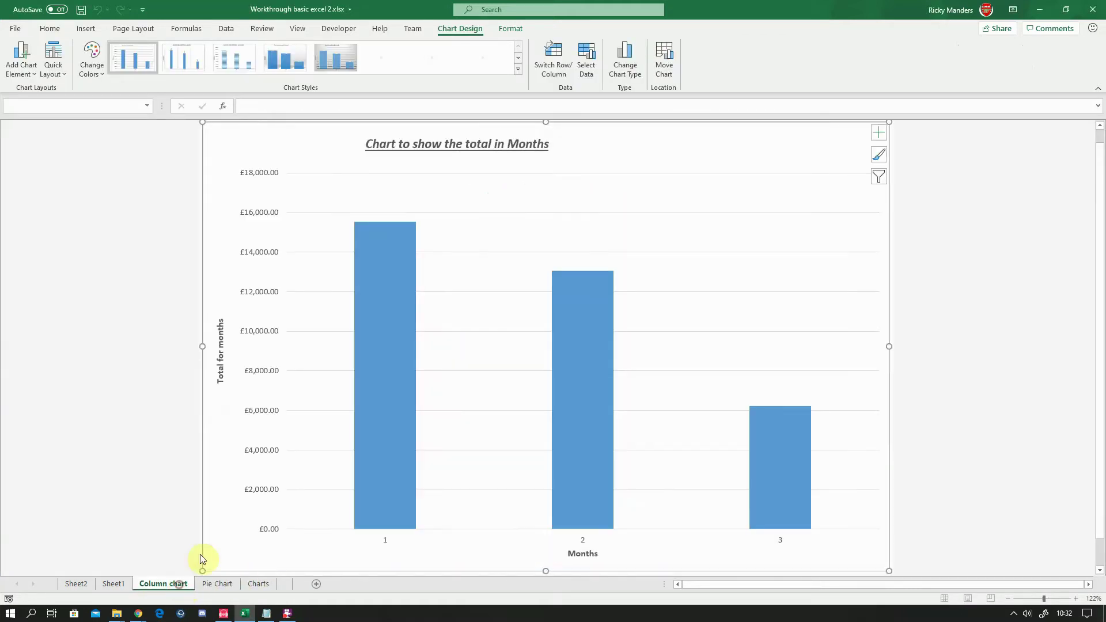
click(257, 584)
click(254, 314)
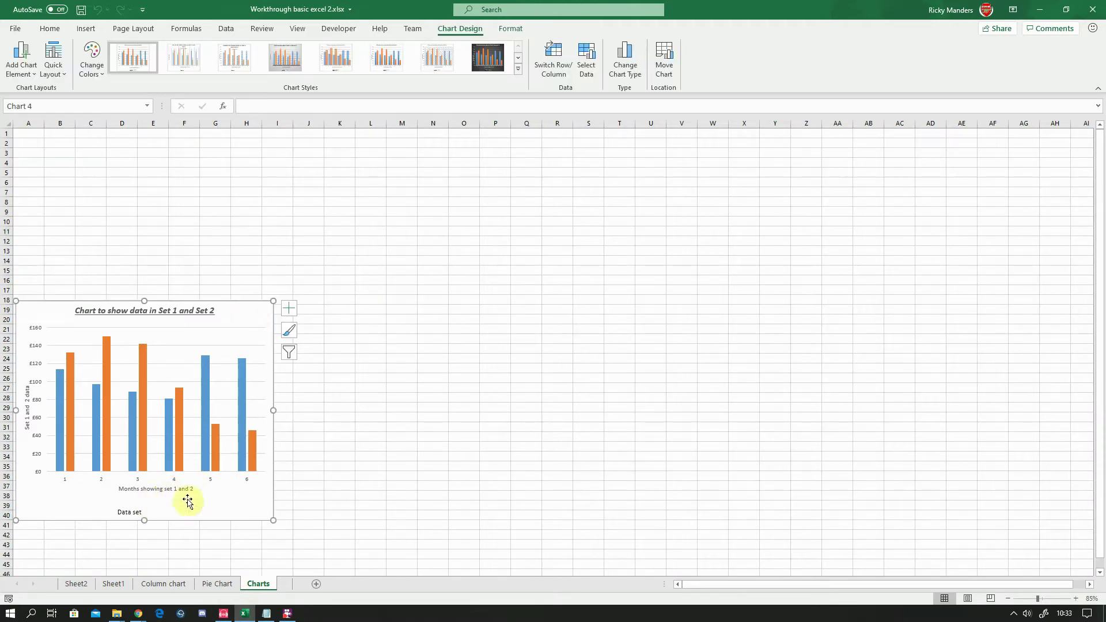
Move the Set 1 and Set 2 chart to a new sheet named Multiple column chart
right_click(259, 309)
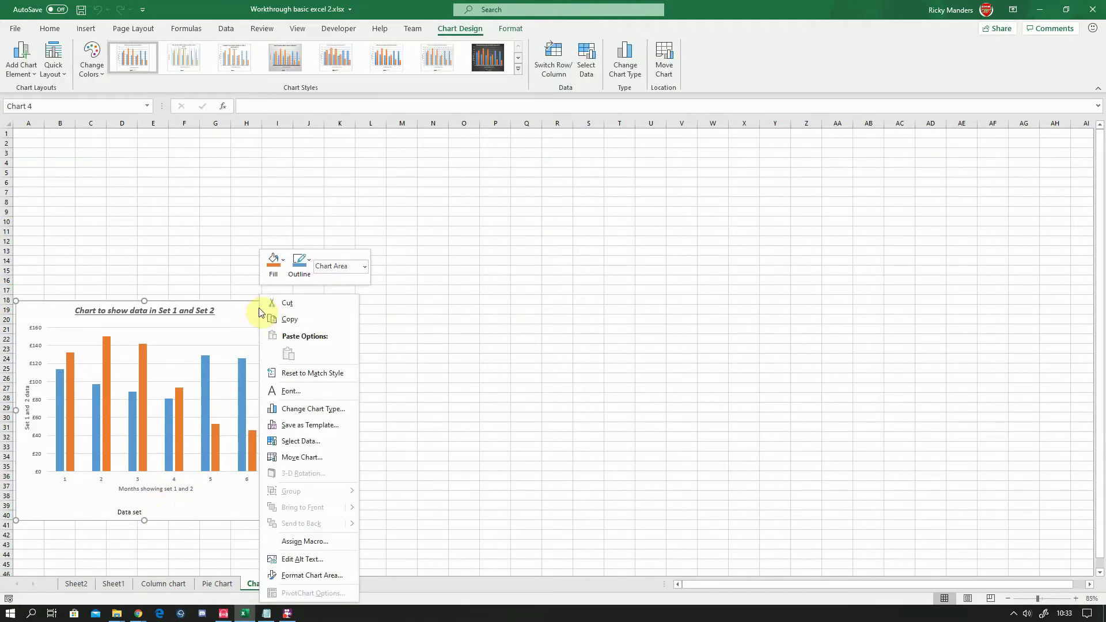
click(301, 457)
click(248, 439)
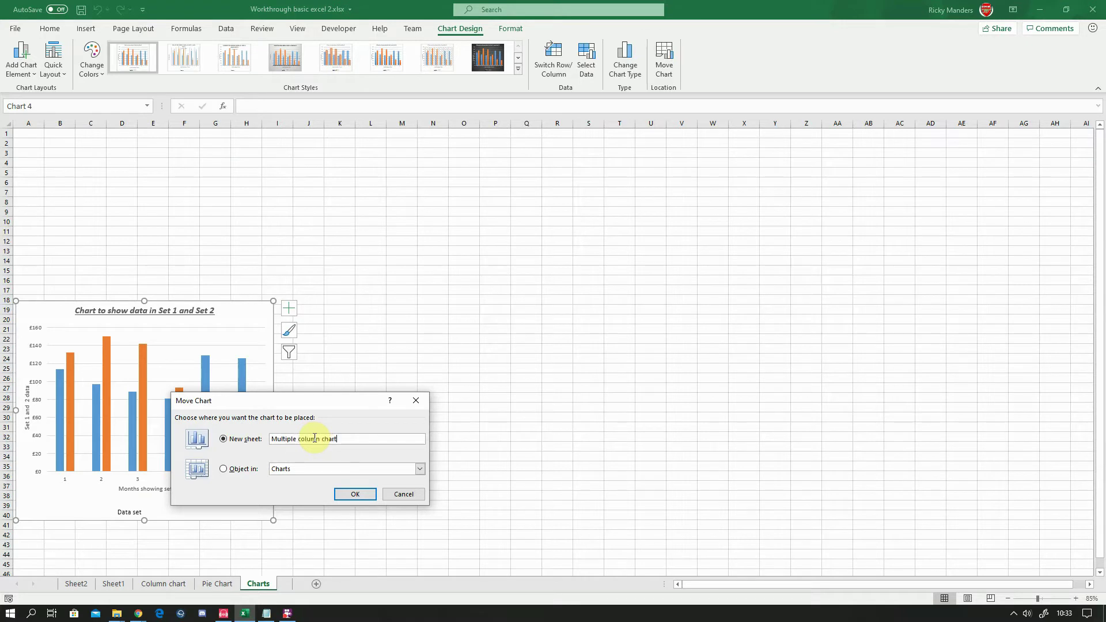
click(355, 495)
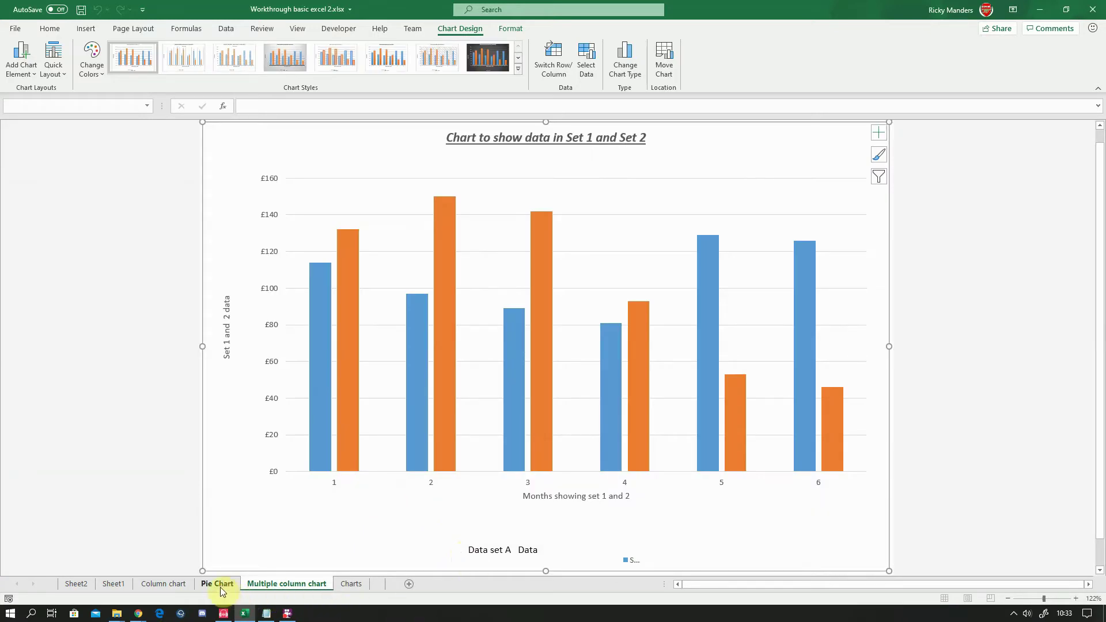
Review the Column chart, Pie Chart and Multiple column chart sheets
click(164, 584)
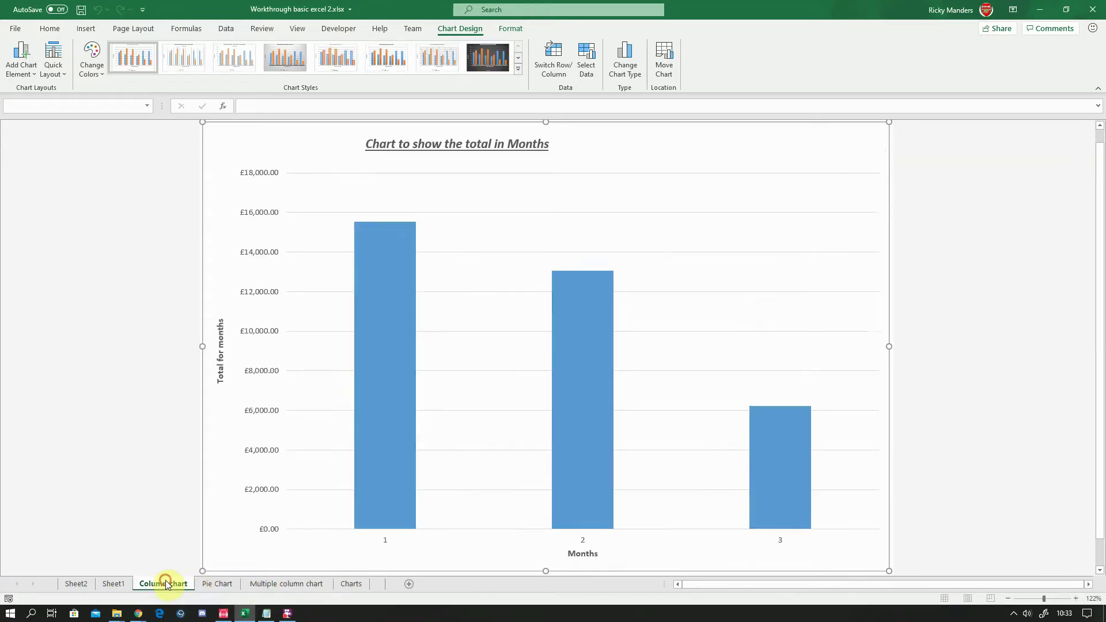
click(213, 582)
click(269, 583)
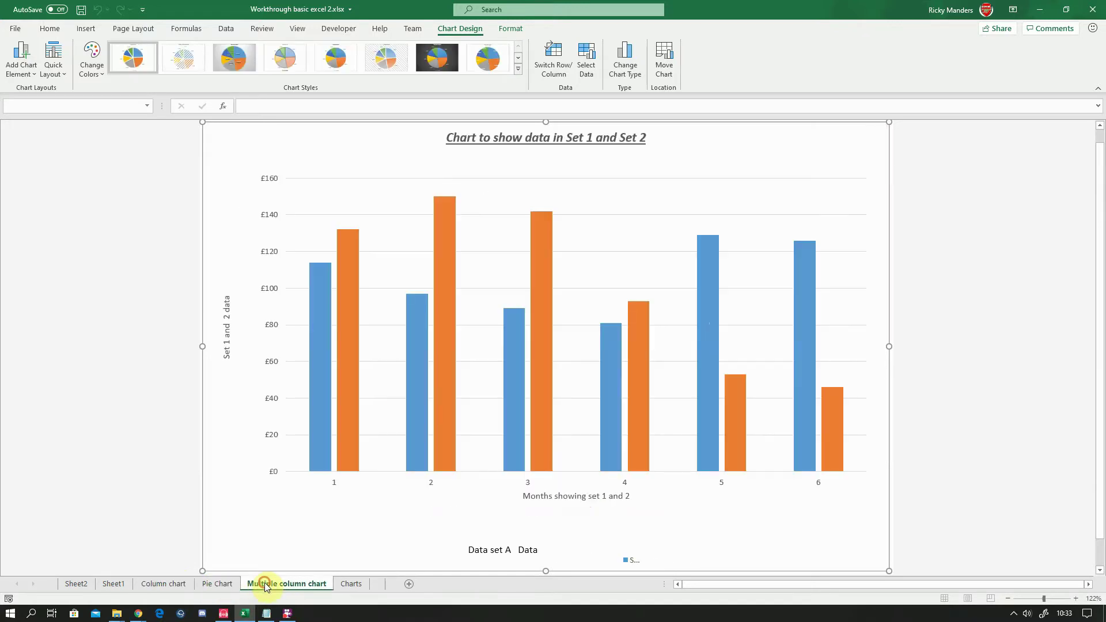
Delete the now-empty Charts sheet from the workbook
click(351, 584)
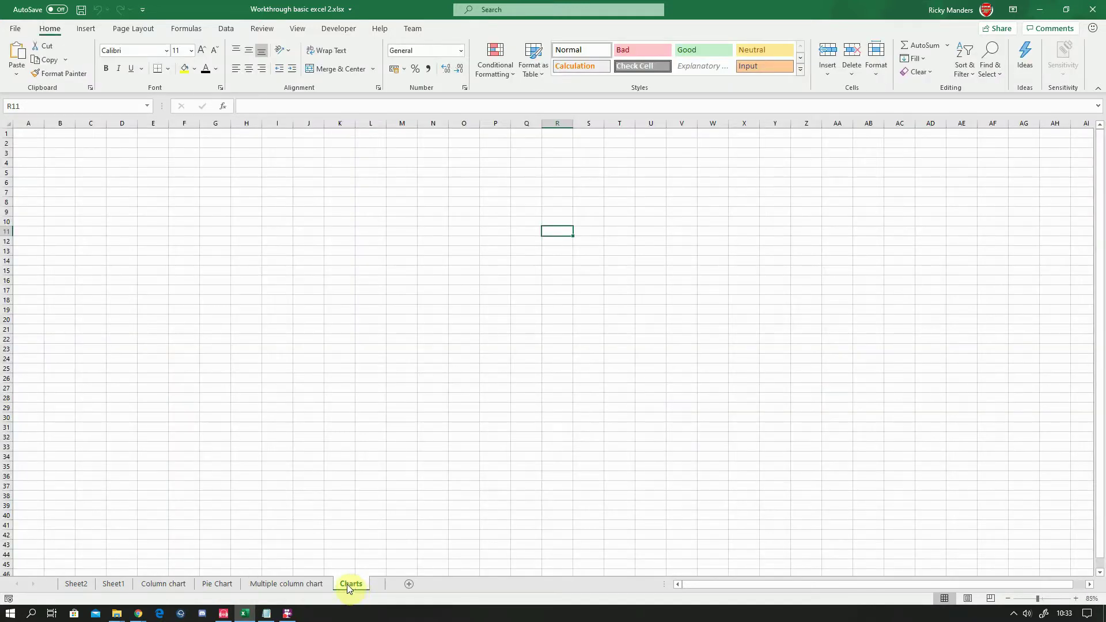
right_click(347, 584)
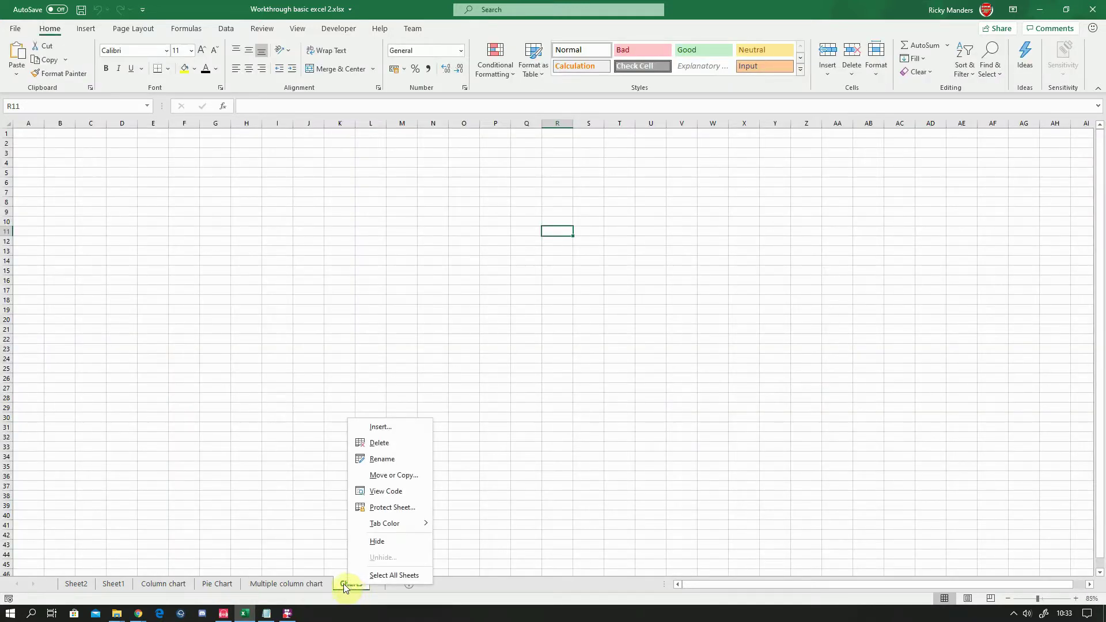
click(380, 443)
click(372, 584)
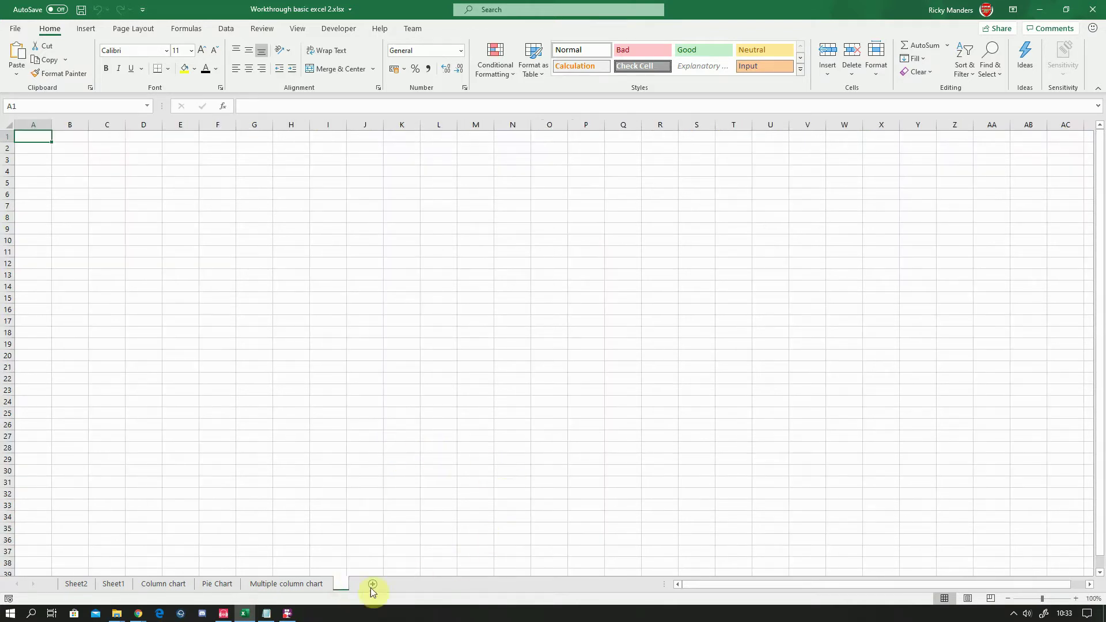
Check the month names in A4:A9 on the data sheet, then return to the Column chart's plot area
click(166, 584)
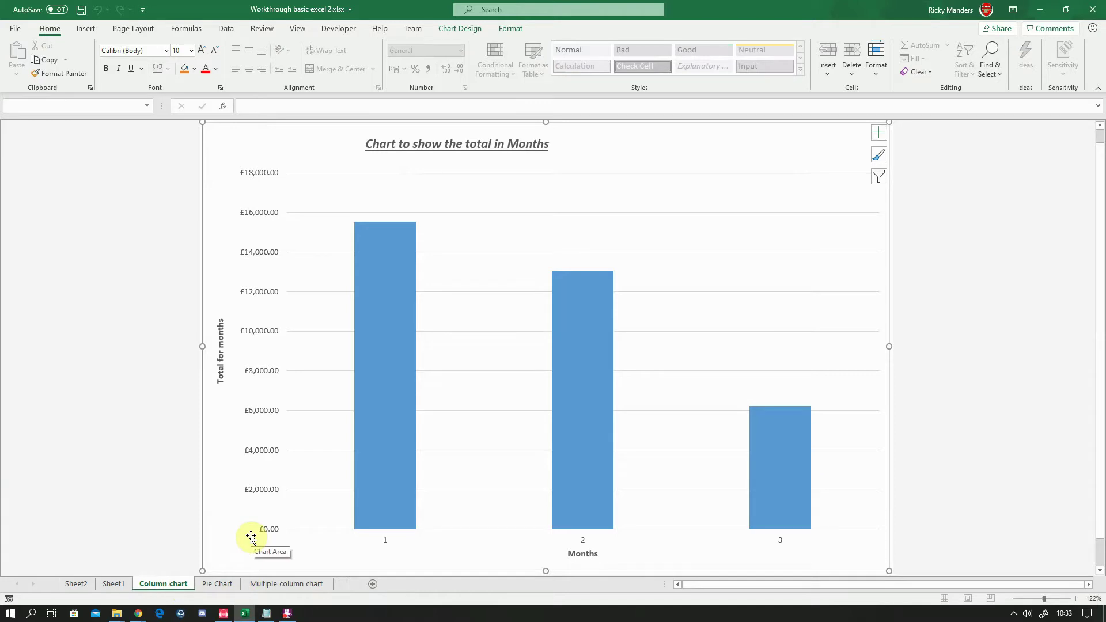
mouse_move(384, 348)
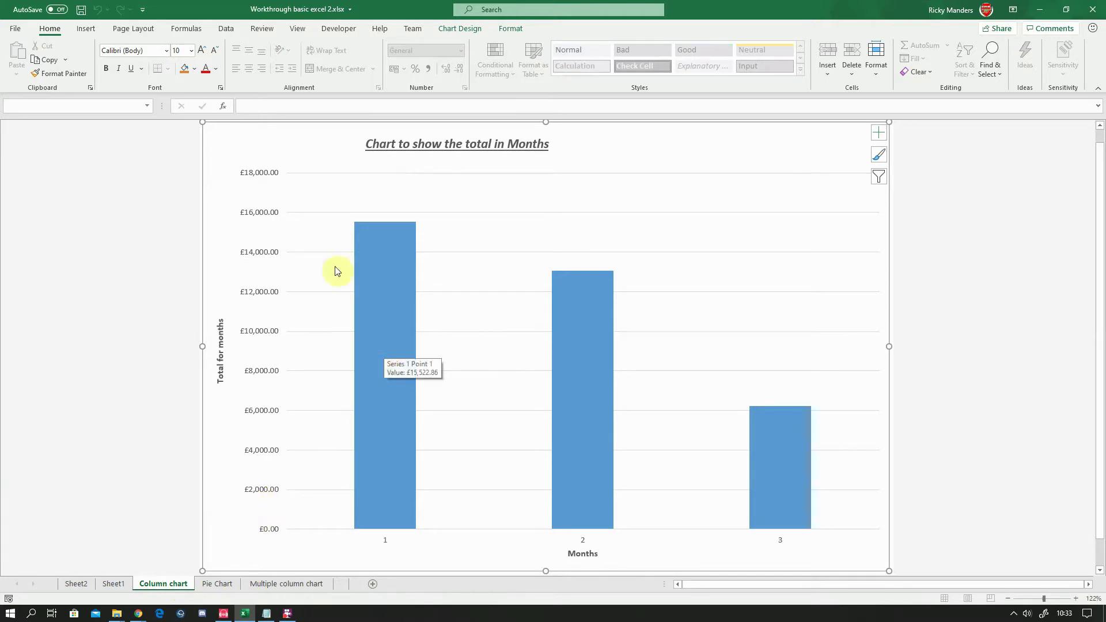
click(78, 584)
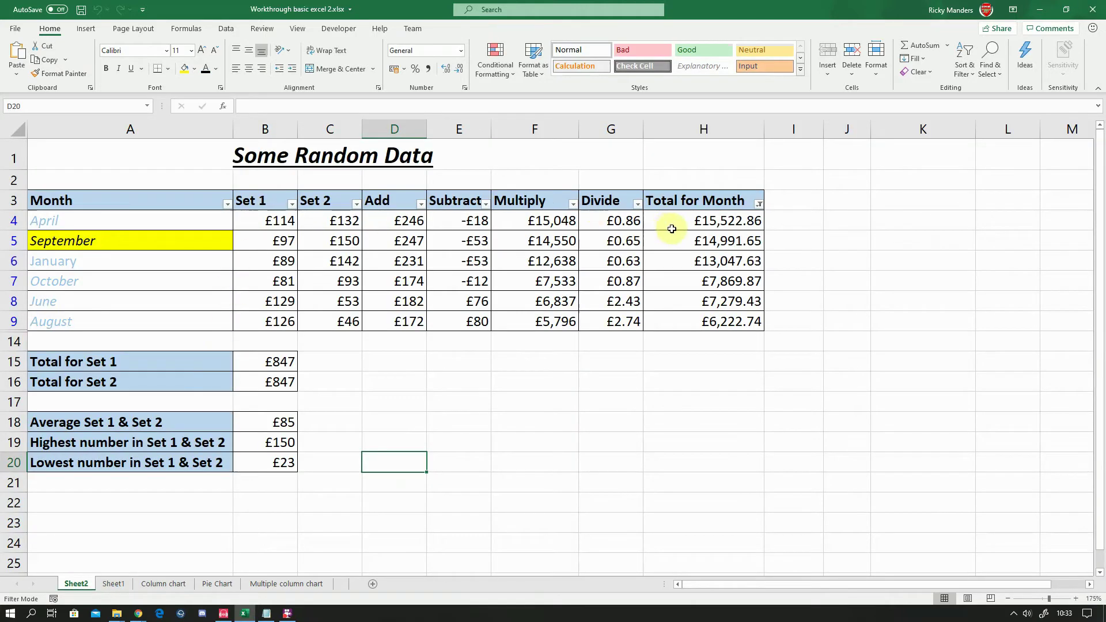
mouse_move(193, 219)
mouse_down()
mouse_move(191, 326)
mouse_move(192, 219)
mouse_up()
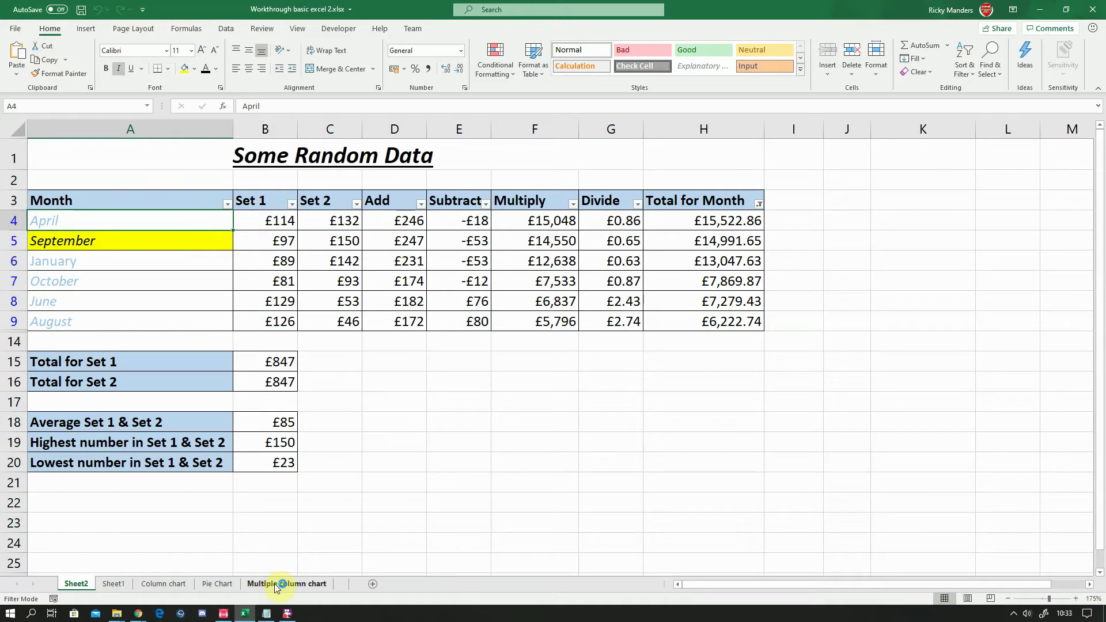
click(161, 584)
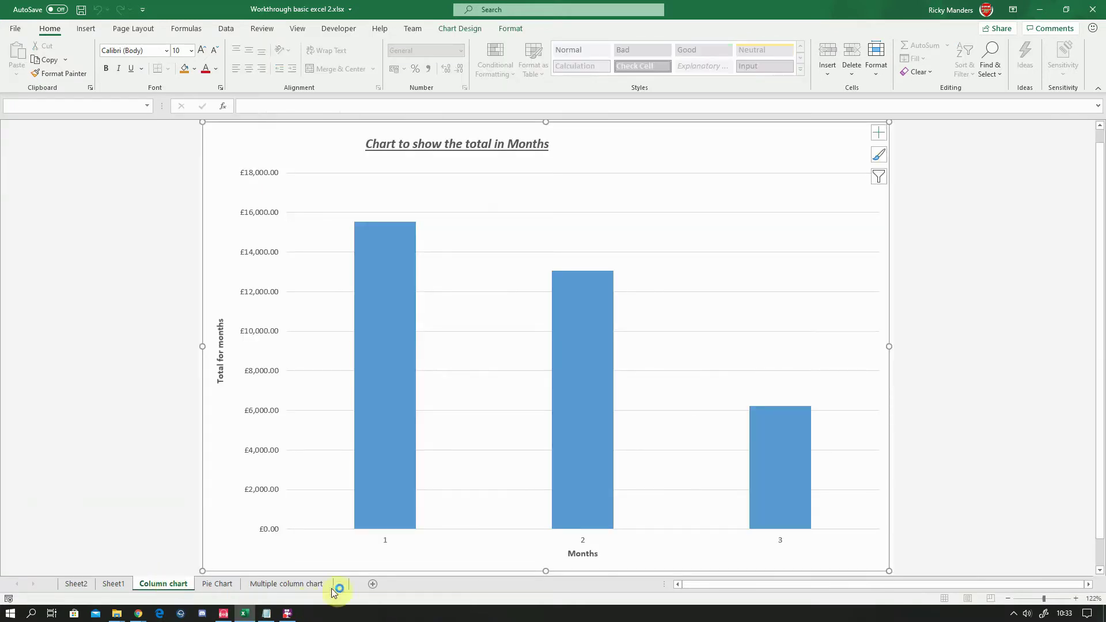
right_click(615, 218)
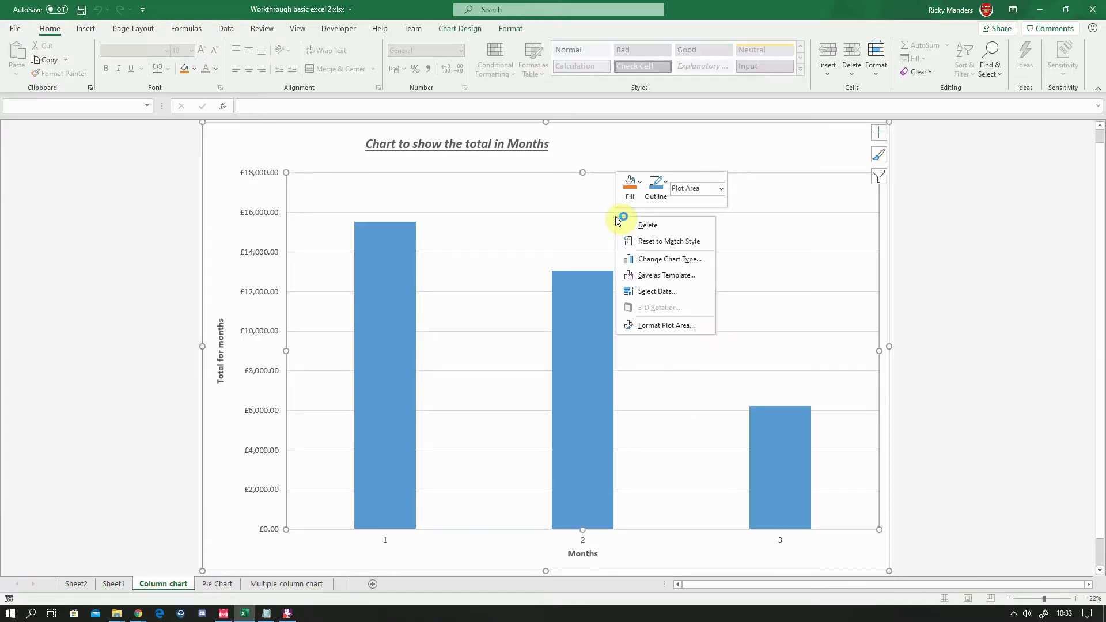
Set the column chart's data range to Sheet2 A4:A9 and H4:H9 in Select Data
click(666, 293)
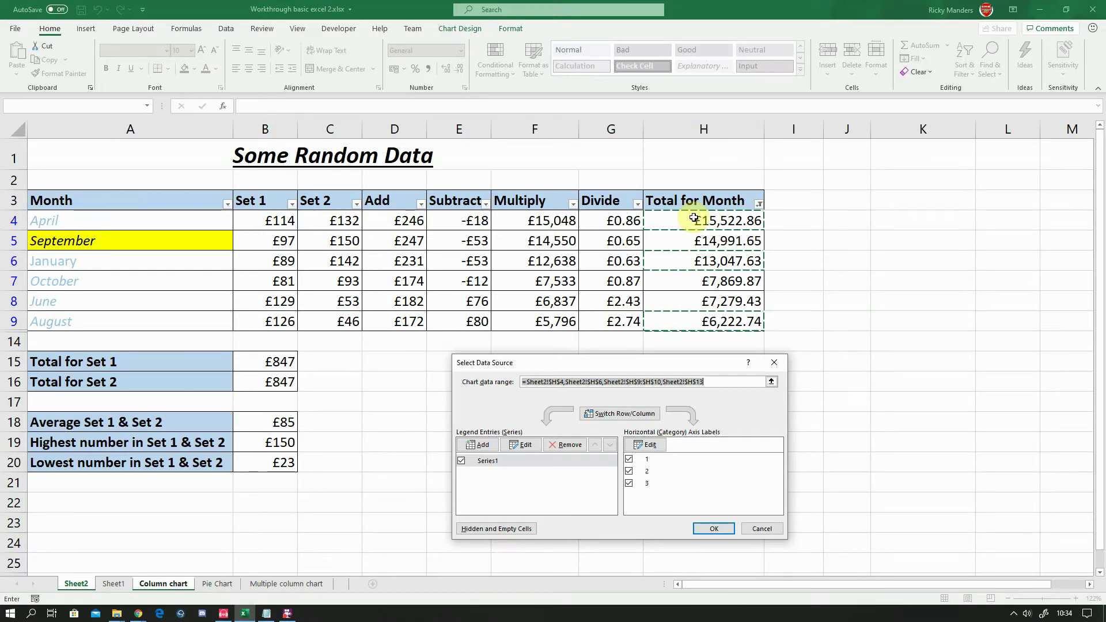
click(694, 218)
drag(694, 218, 690, 324)
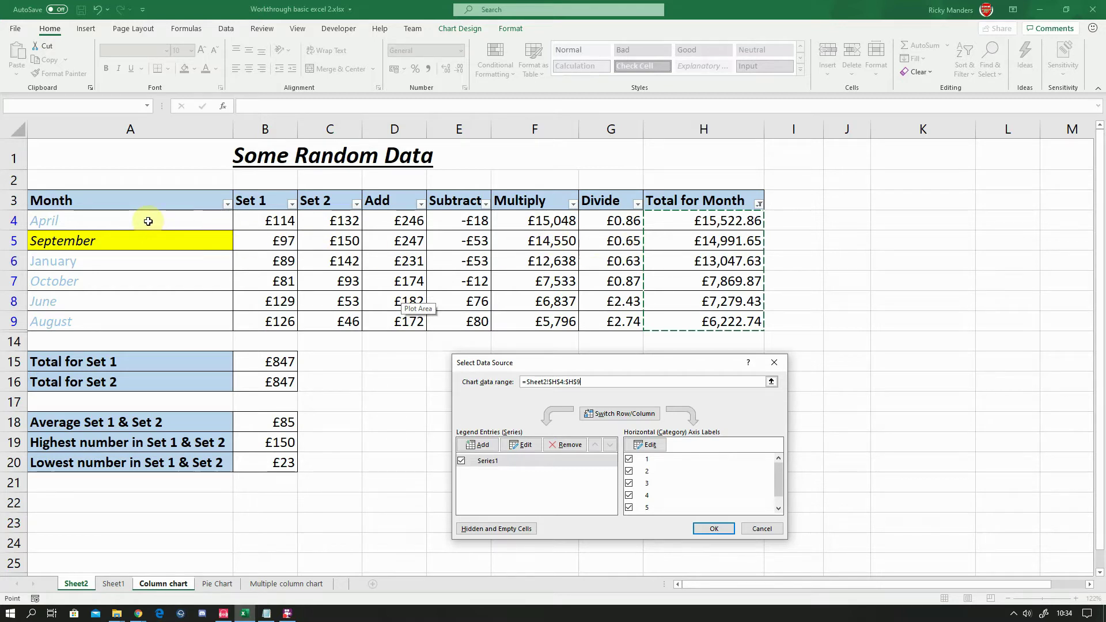
drag(148, 221, 161, 319)
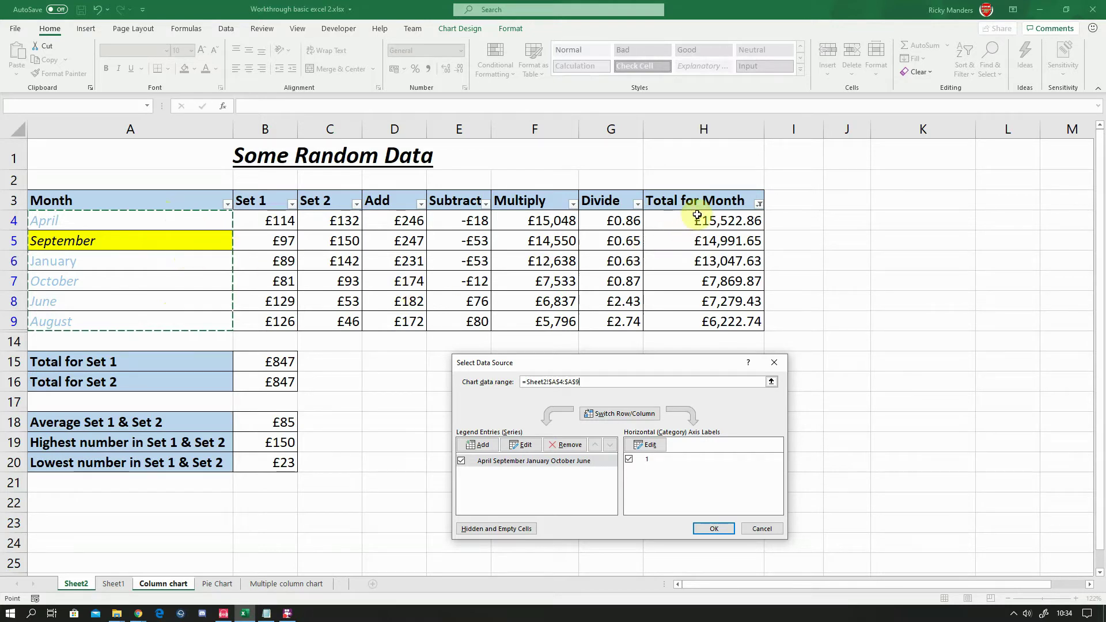
drag(697, 215, 697, 318)
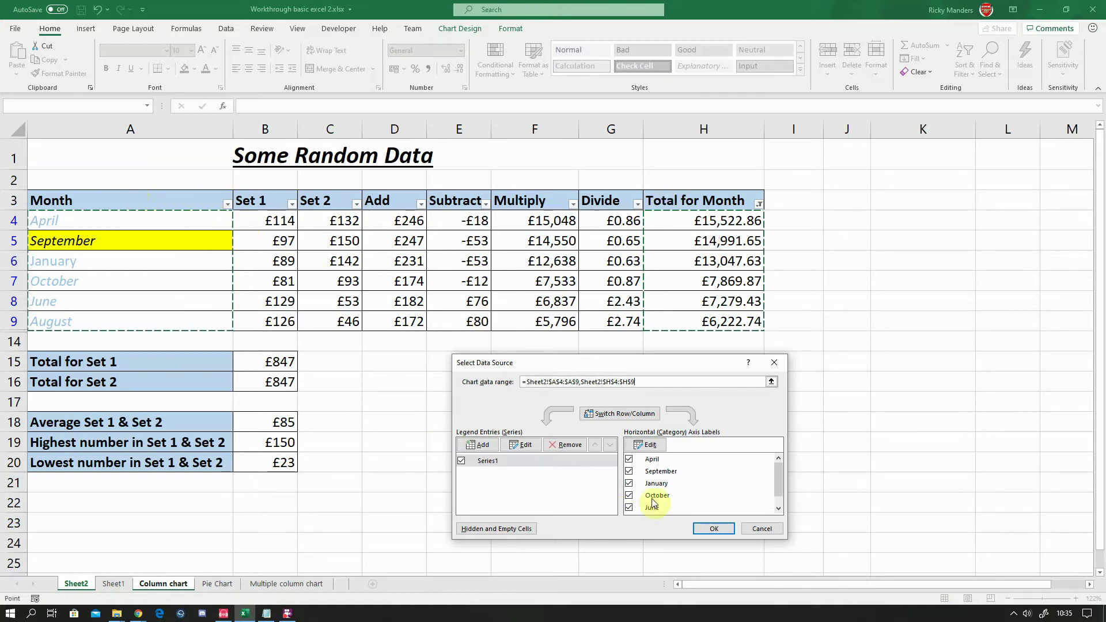
click(713, 530)
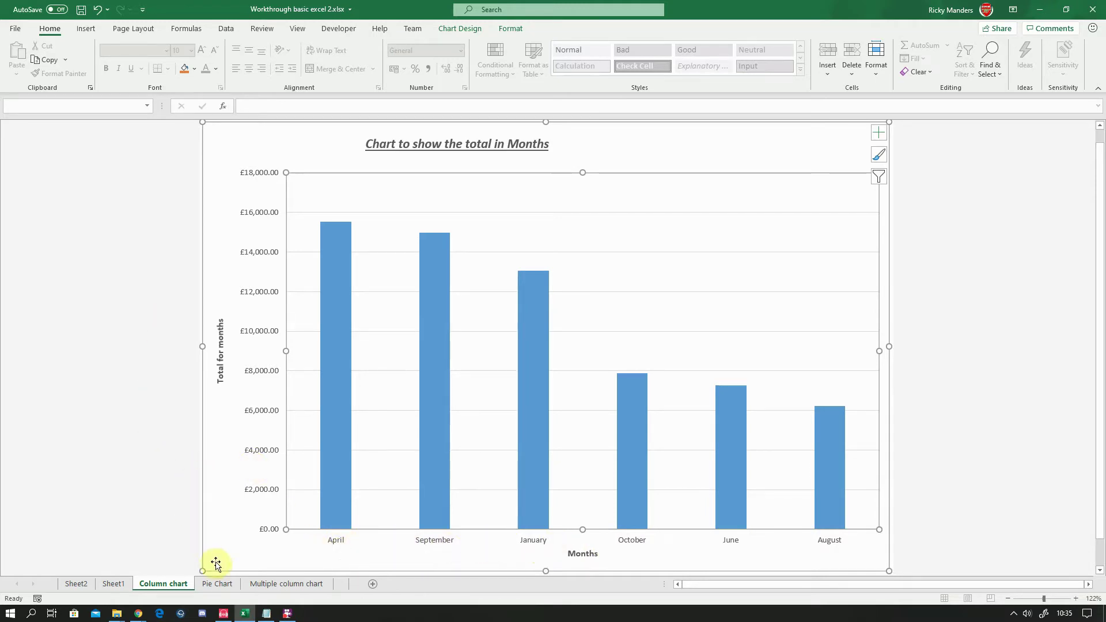
click(80, 583)
drag(190, 216, 186, 326)
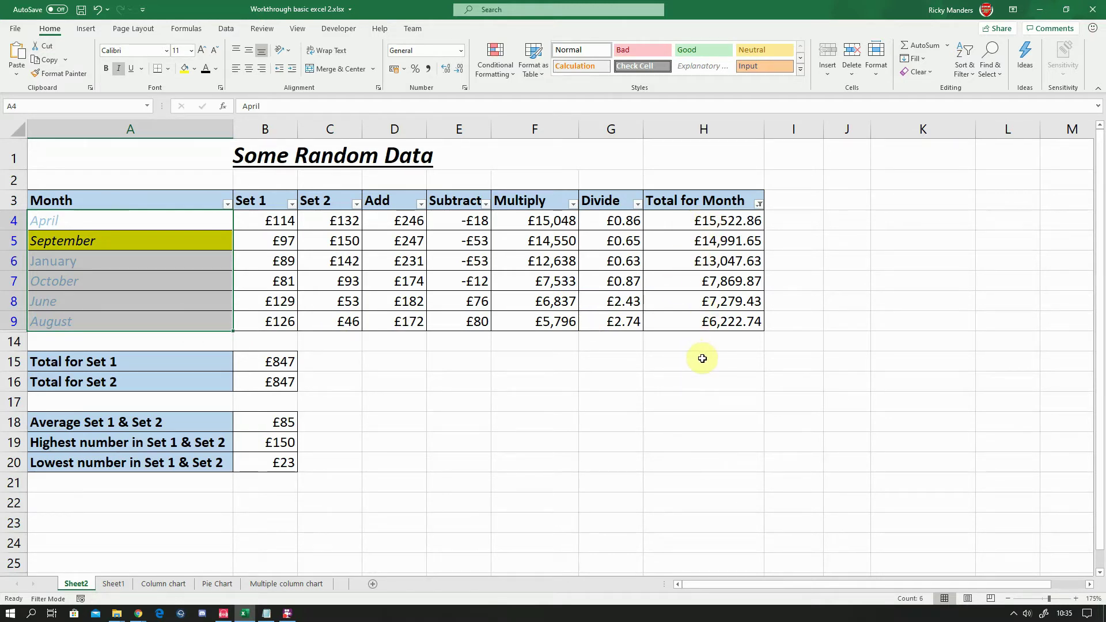
click(173, 584)
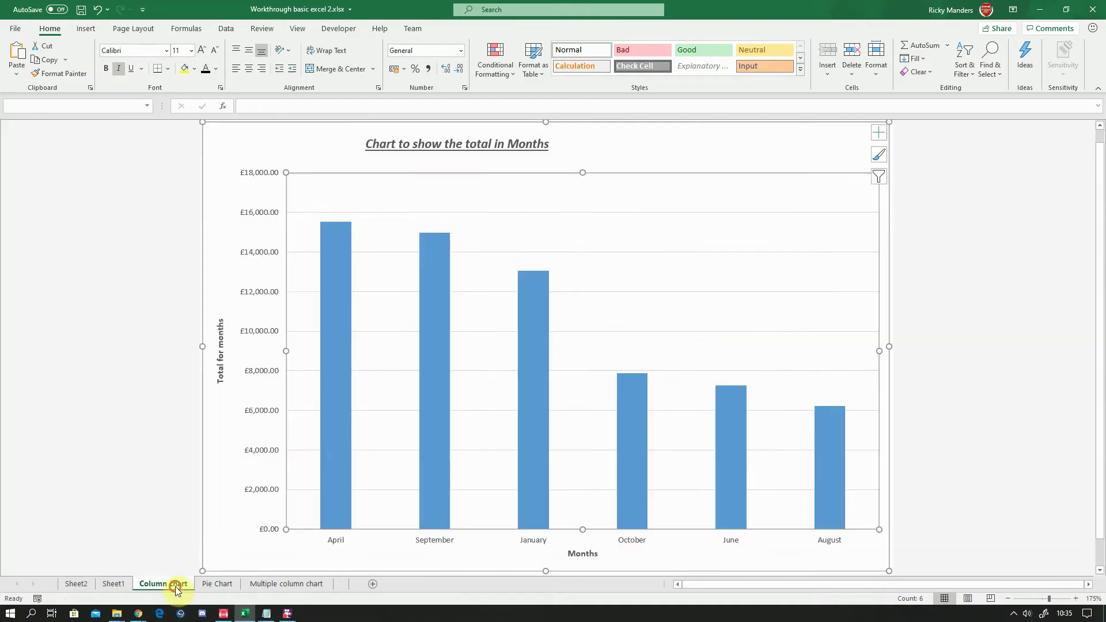
Edit the title 'Chart to show the total in Months' to read 'Total for each month'
click(456, 146)
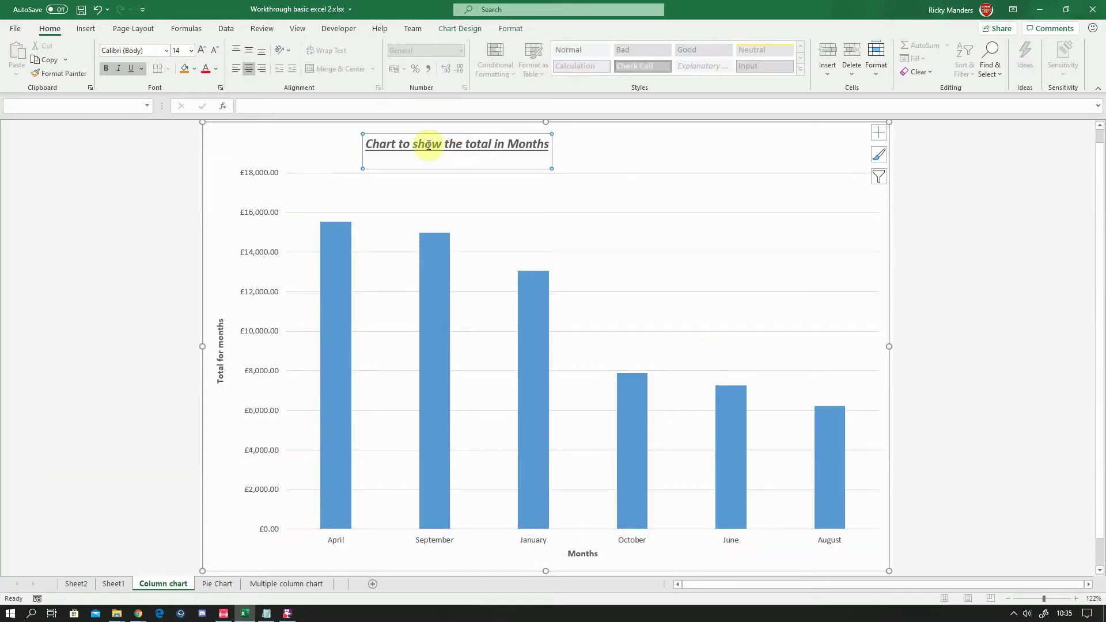
click(464, 145)
drag(465, 146, 373, 144)
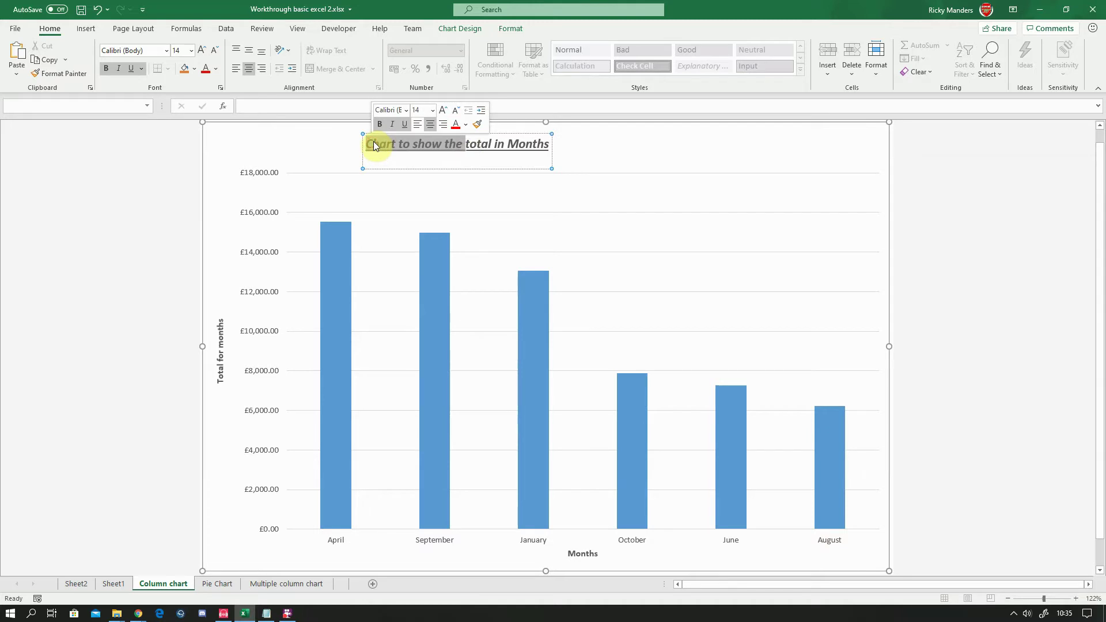
key(Delete)
key(Delete)
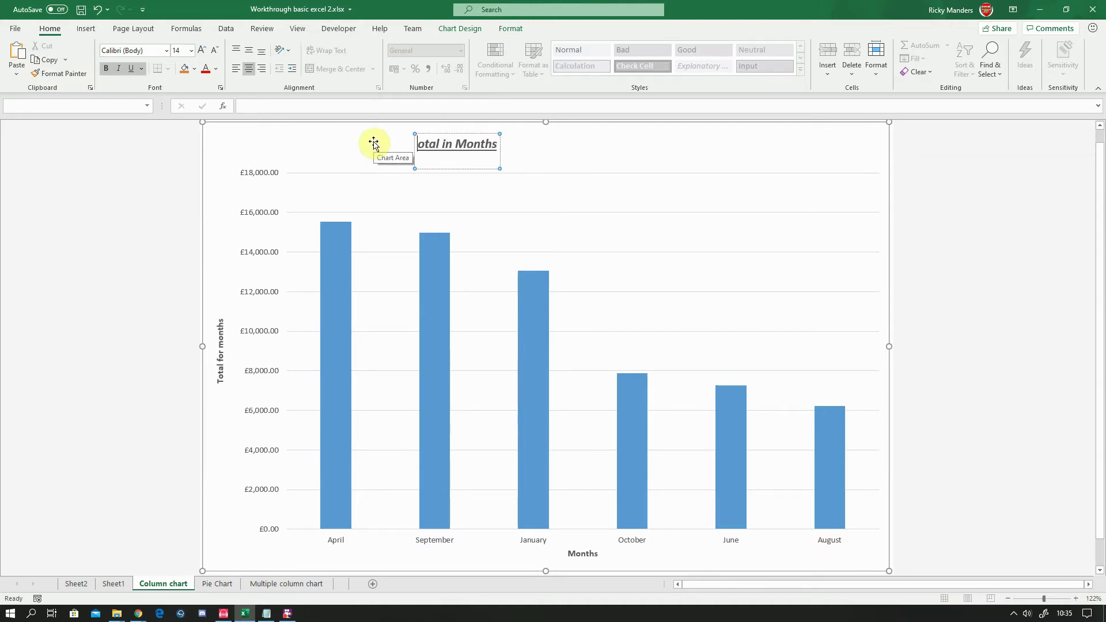
text(T)
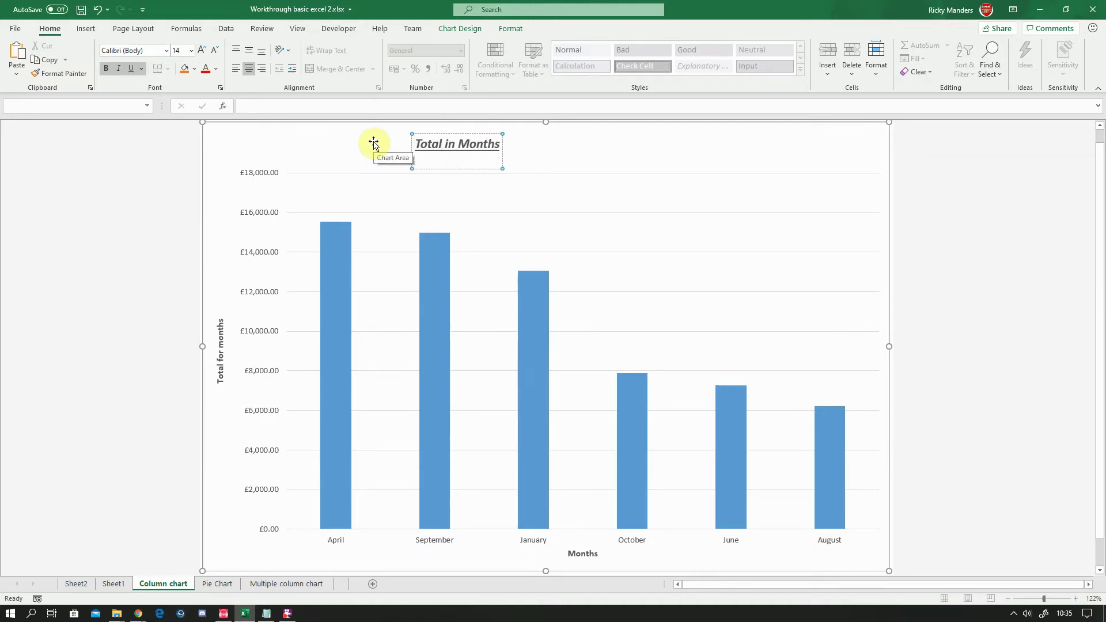
key(ctrl+Right)
key(Delete)
key(Delete)
key(Delete)
text(for each)
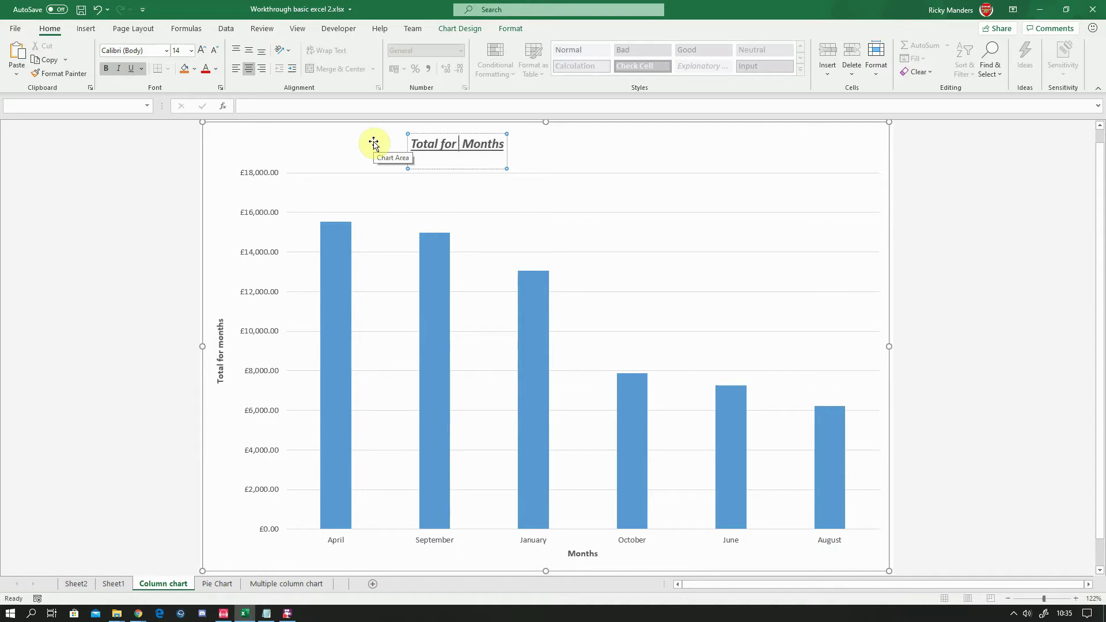
text( month)
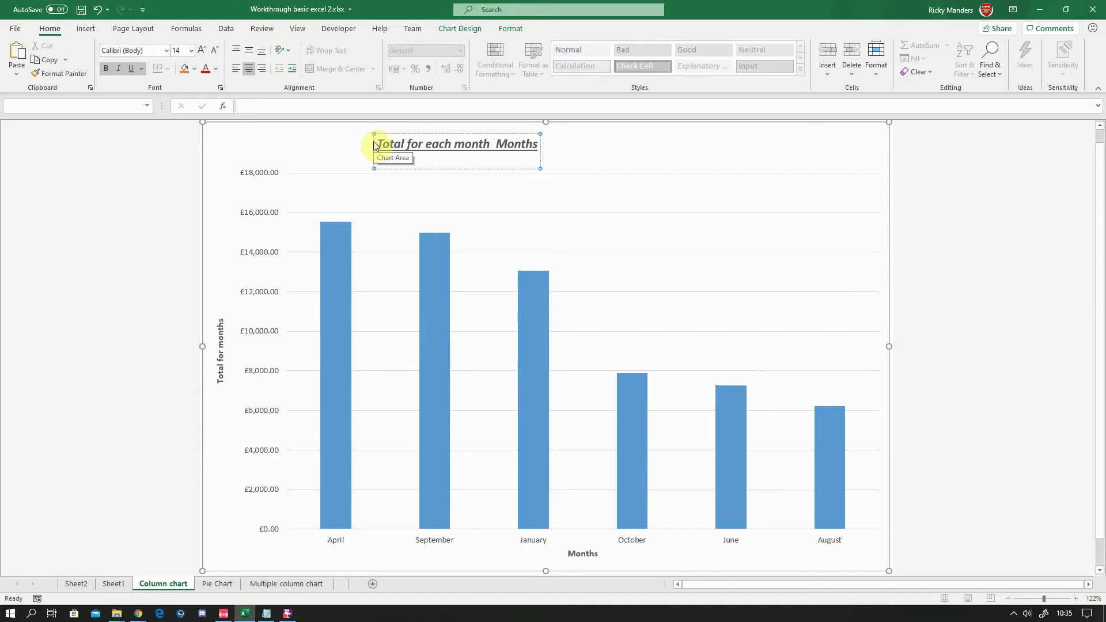
key(Delete)
key(Delete)
key(Delete)
key(Delete)
key(Delete)
key(Delete)
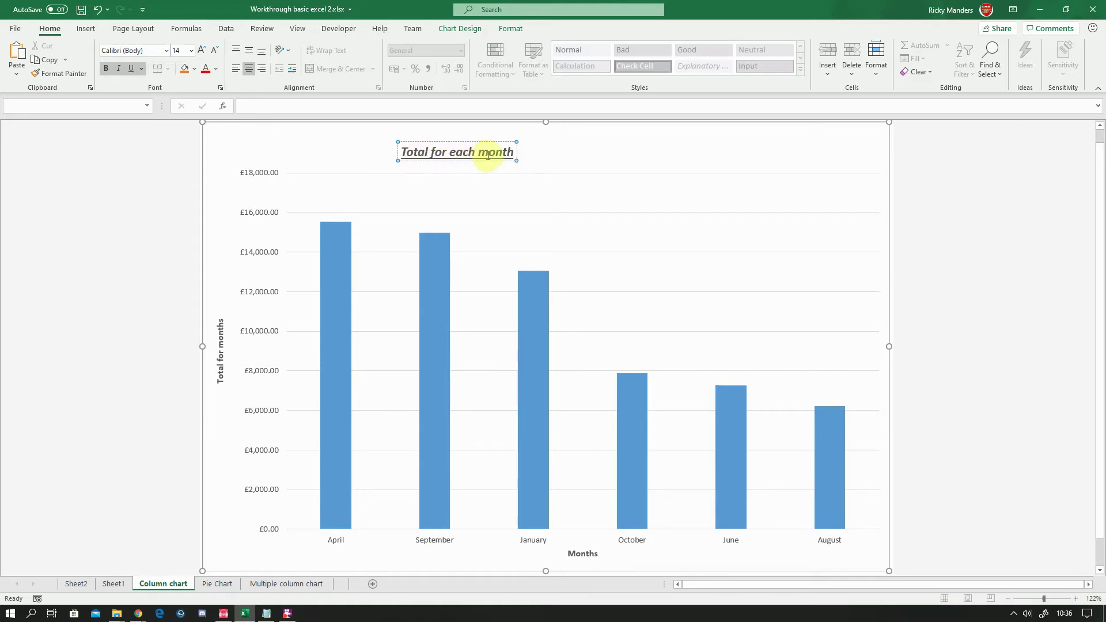
click(481, 152)
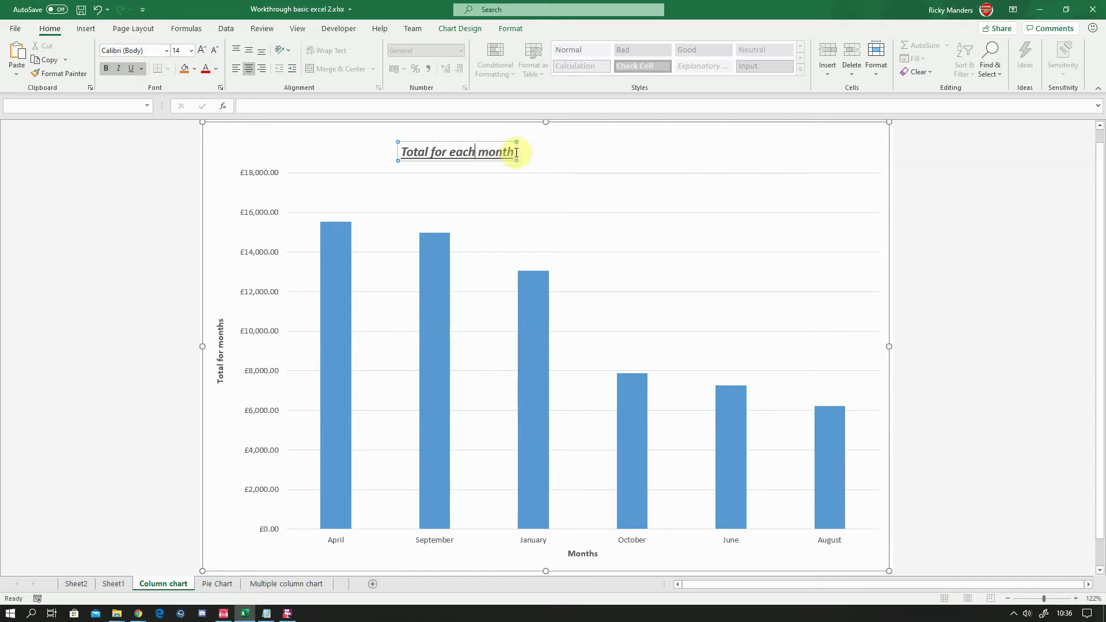
Append 's (£)' to the vertical axis title so it reads 'Total for months (£)'
click(224, 361)
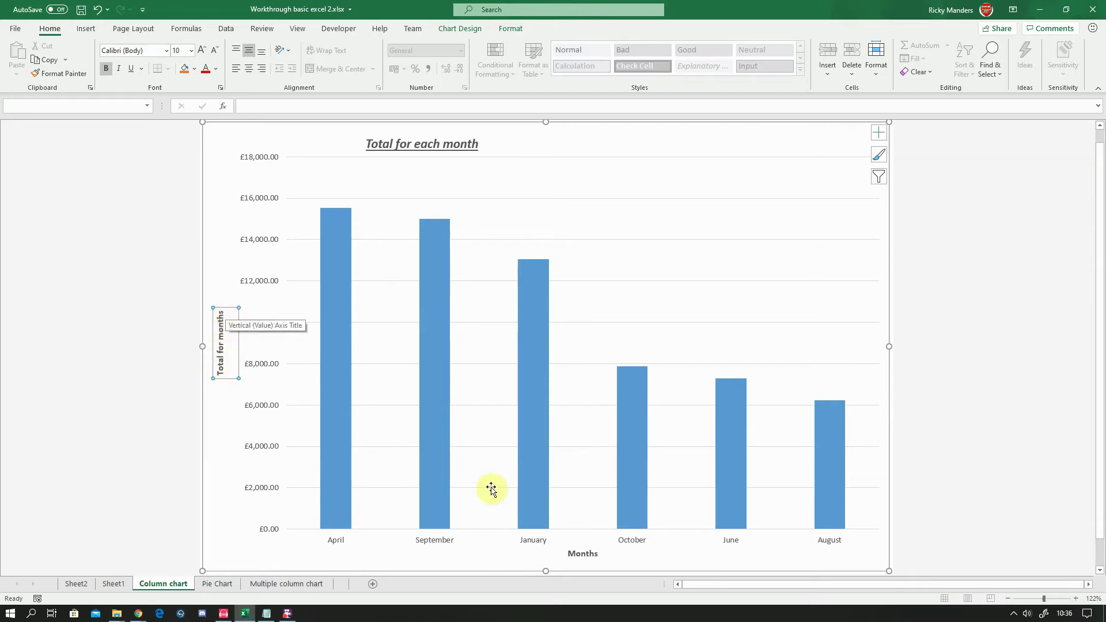
click(221, 319)
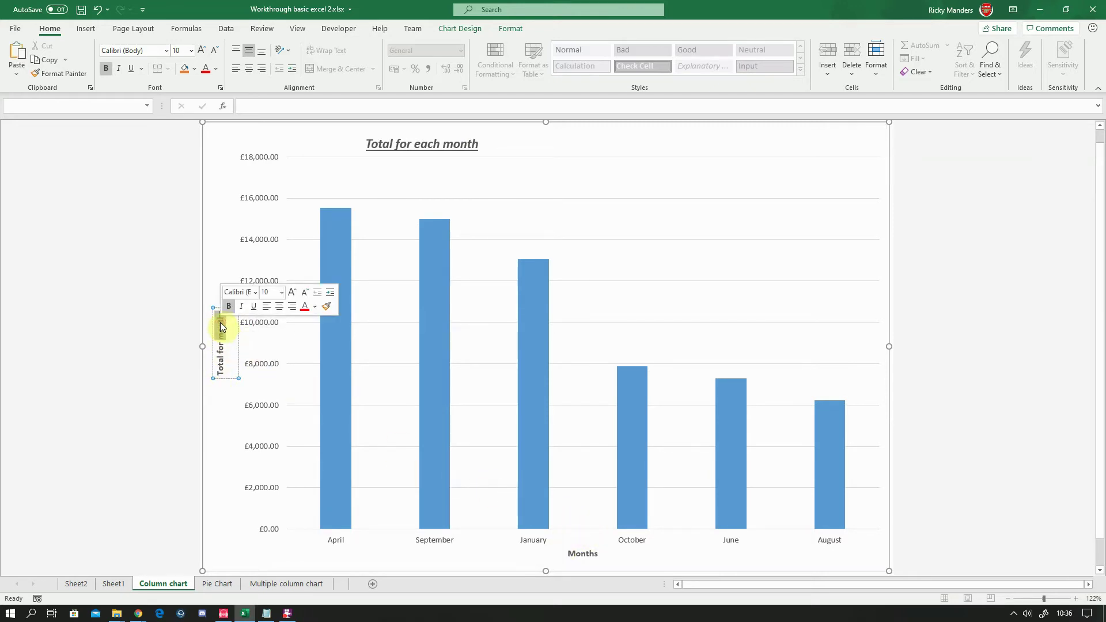
click(220, 312)
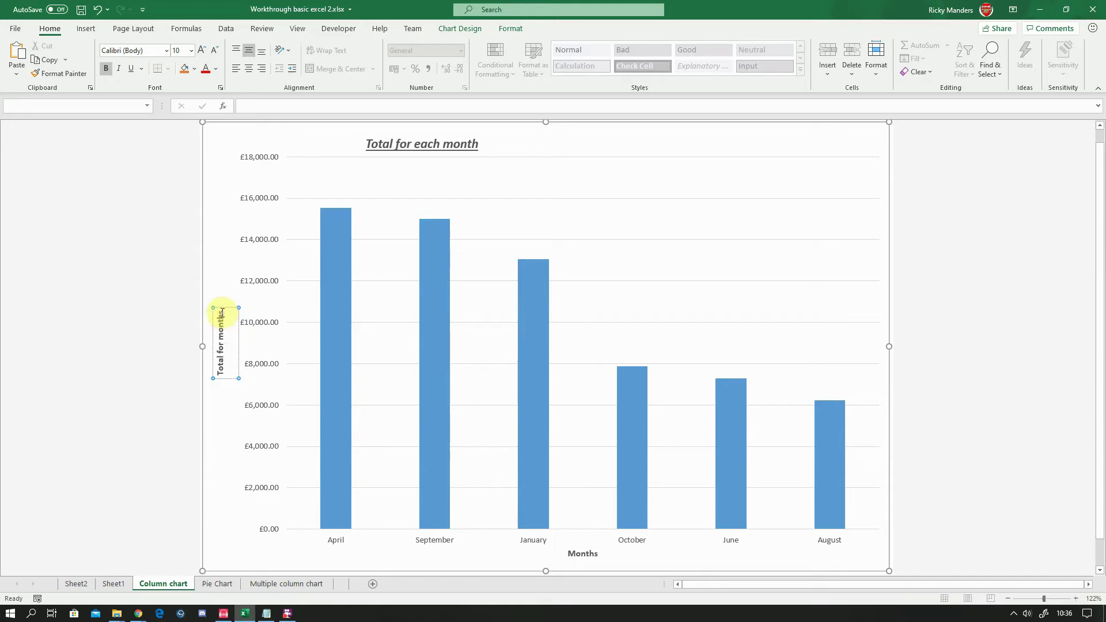
text(s (£))
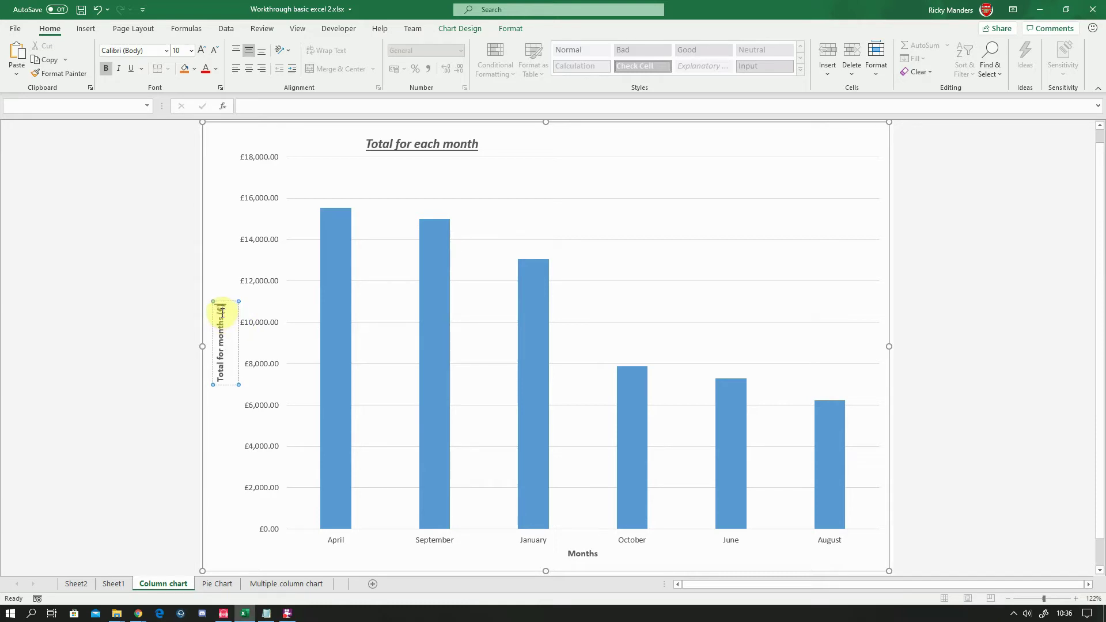
click(237, 349)
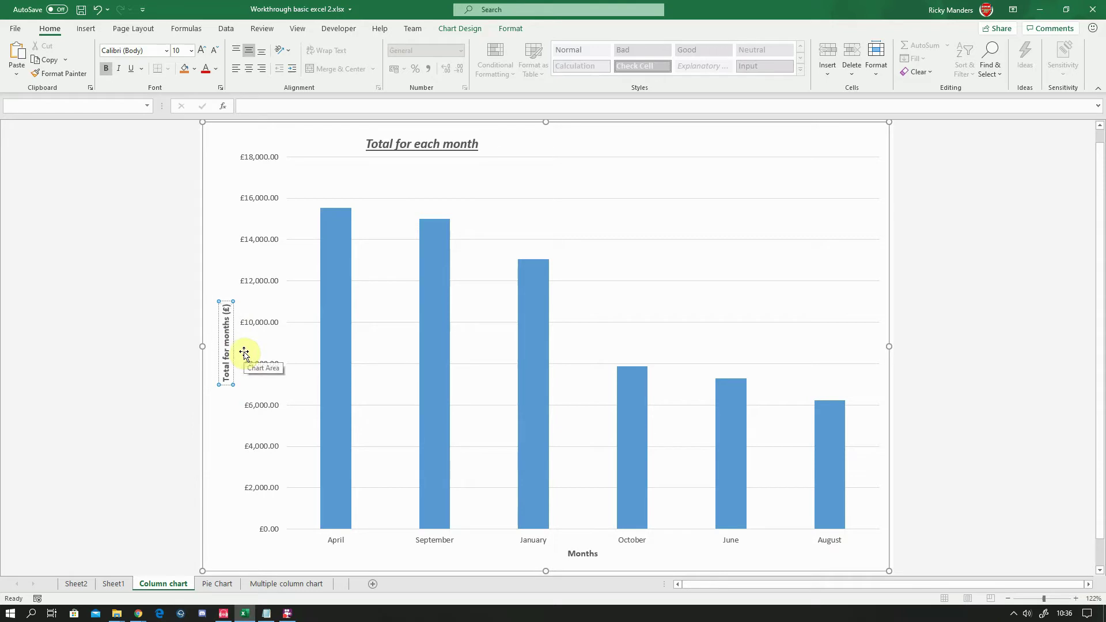
click(591, 559)
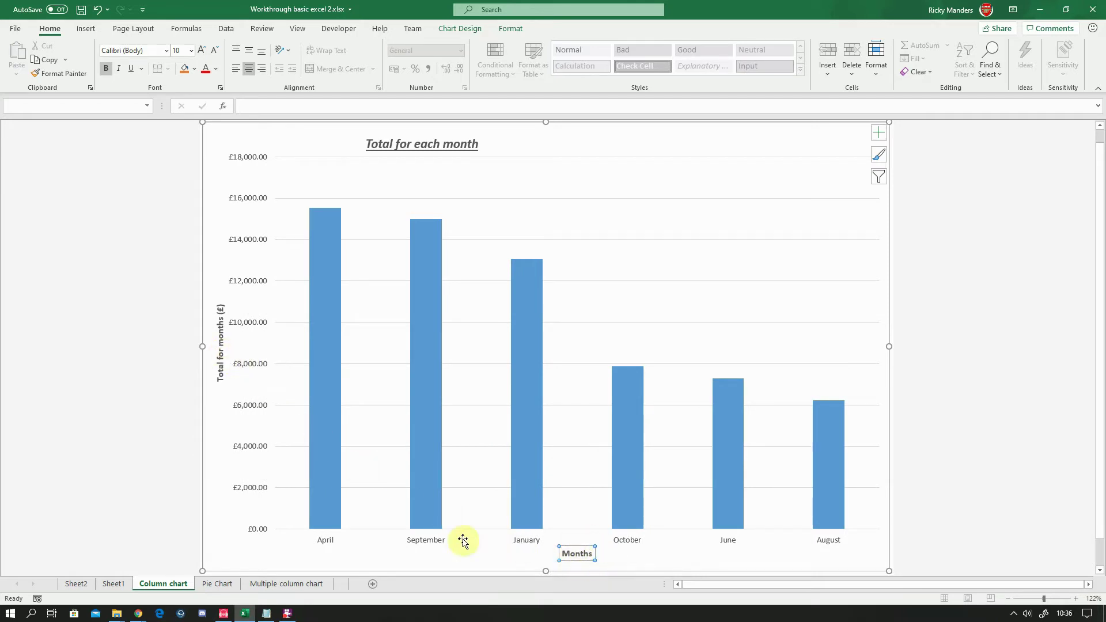
Drag the 'Total for each month' title to sit centred above the plot area
click(436, 142)
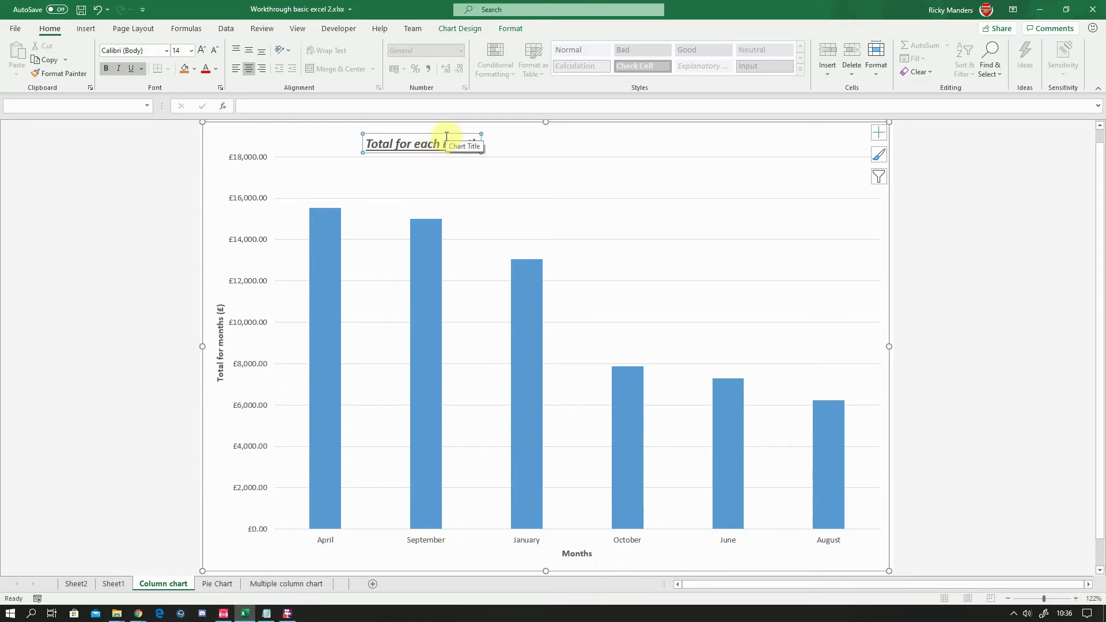
drag(446, 137, 564, 133)
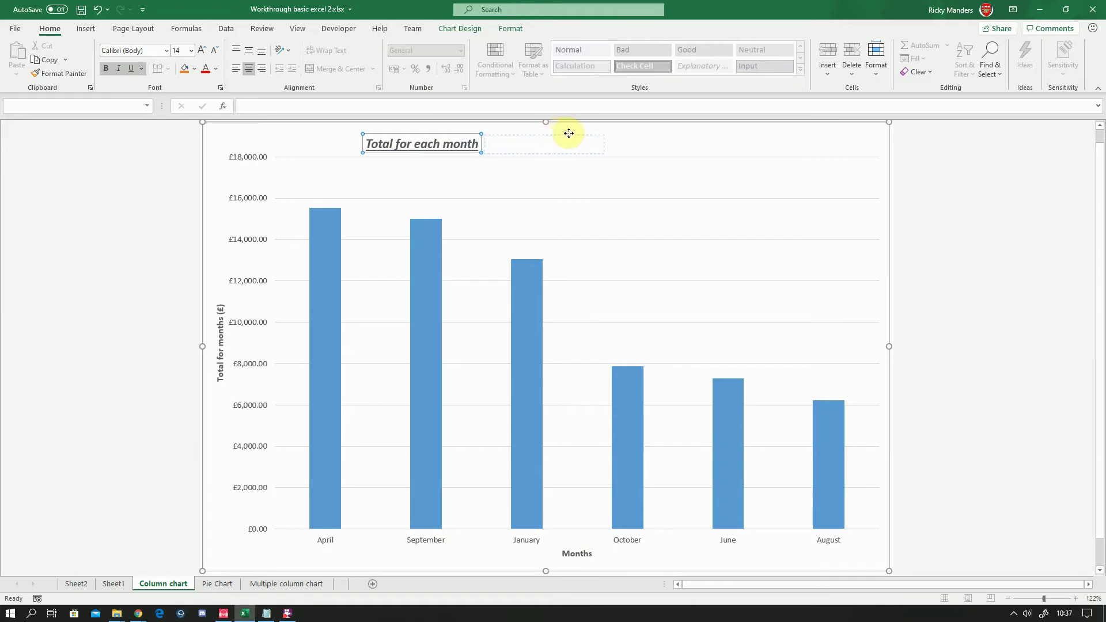
drag(568, 131, 568, 131)
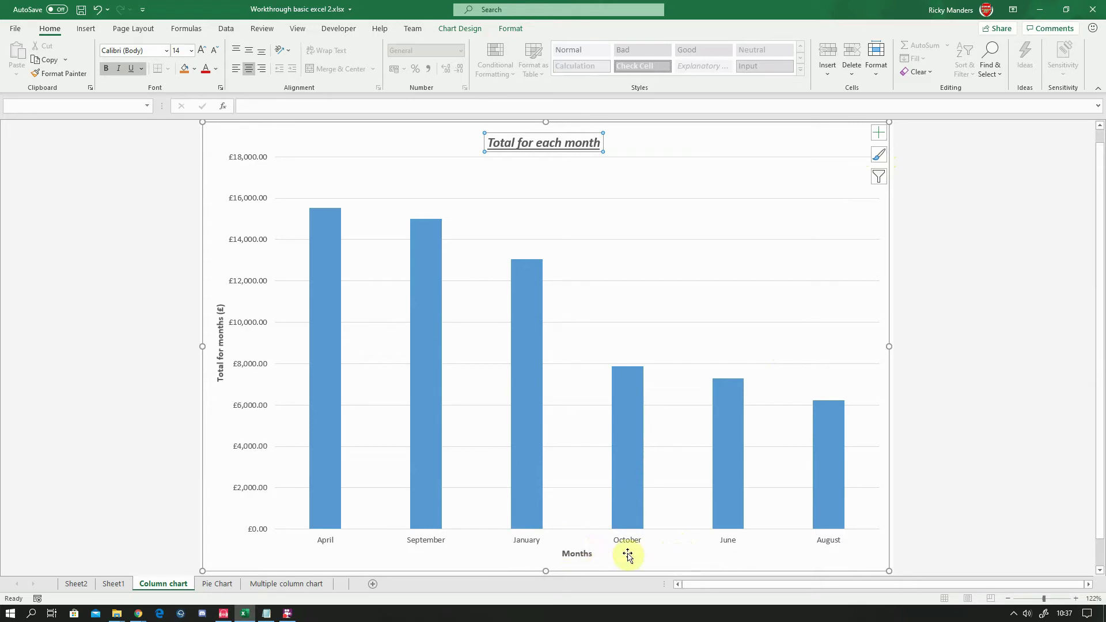
On the Multiple column chart sheet, replace 'data' with 'value' in the vertical axis title
click(298, 584)
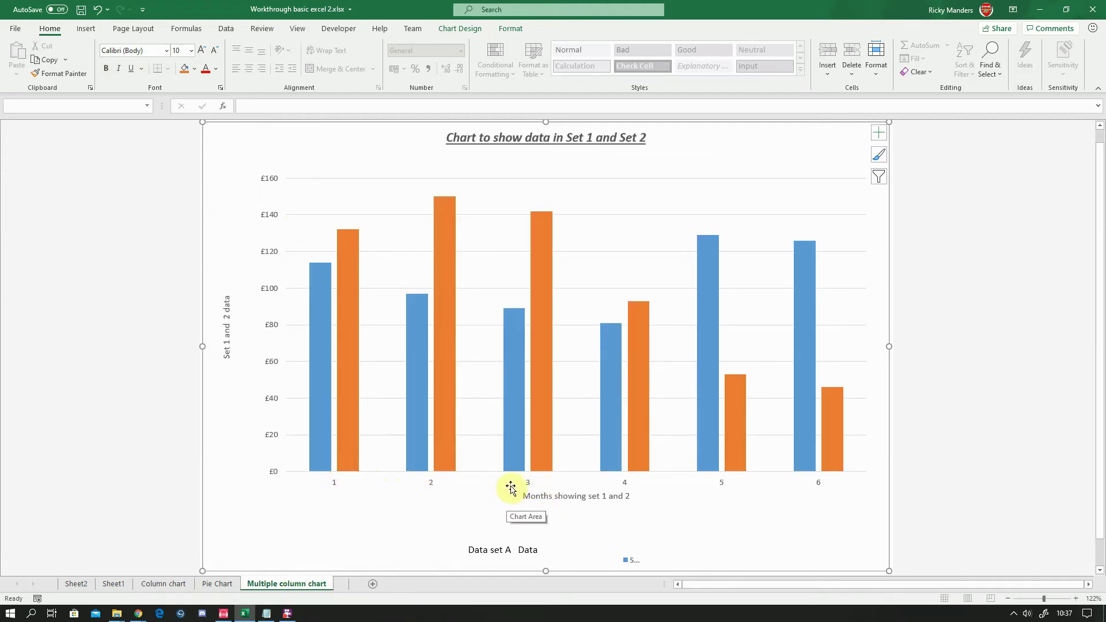
mouse_move(320, 415)
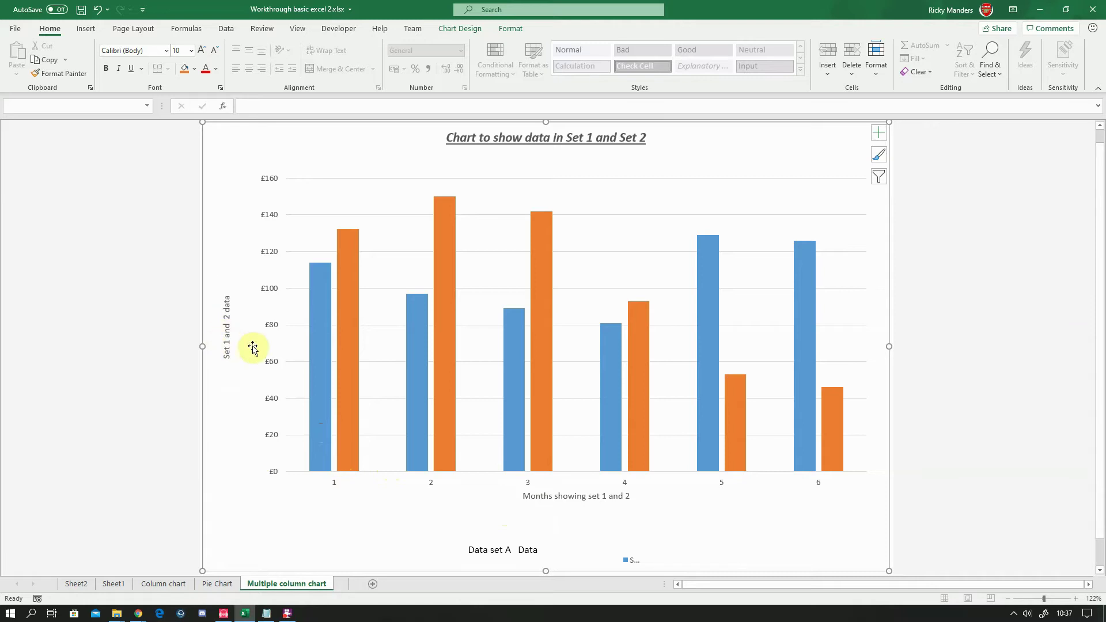
double_click(227, 310)
click(145, 310)
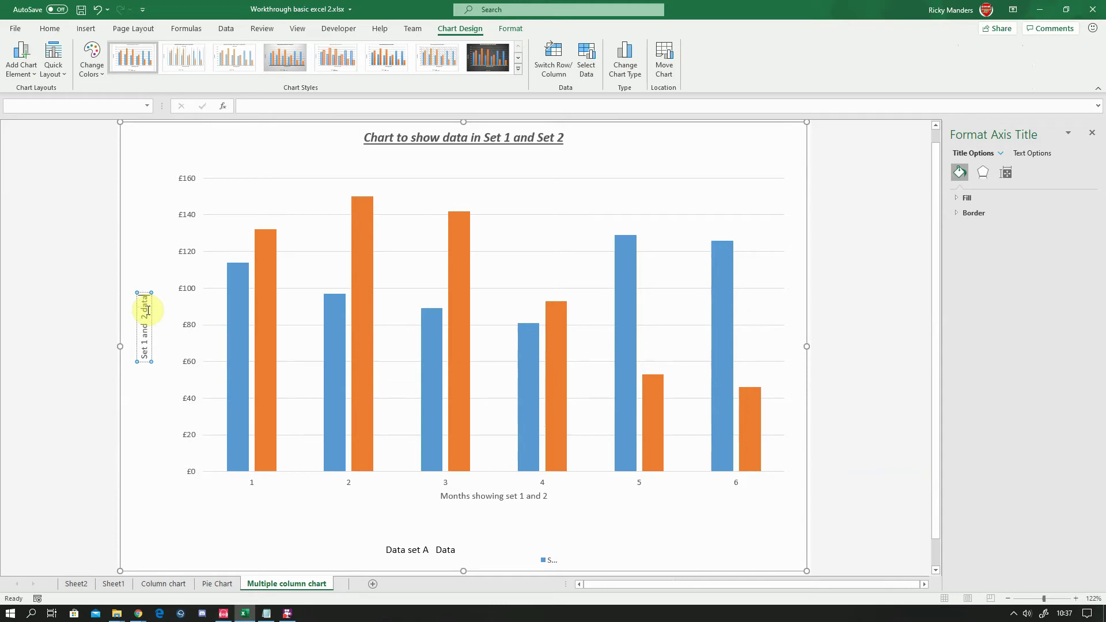
key(BackSpace)
key(BackSpace)
key(BackSpace)
key(BackSpace)
key(BackSpace)
text(value)
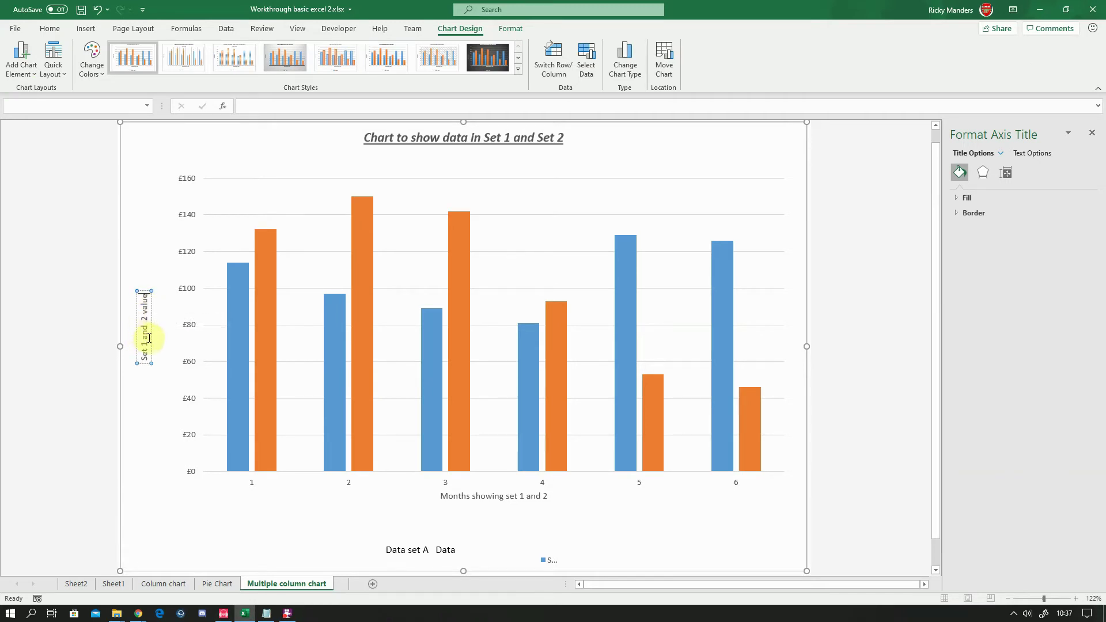
click(144, 394)
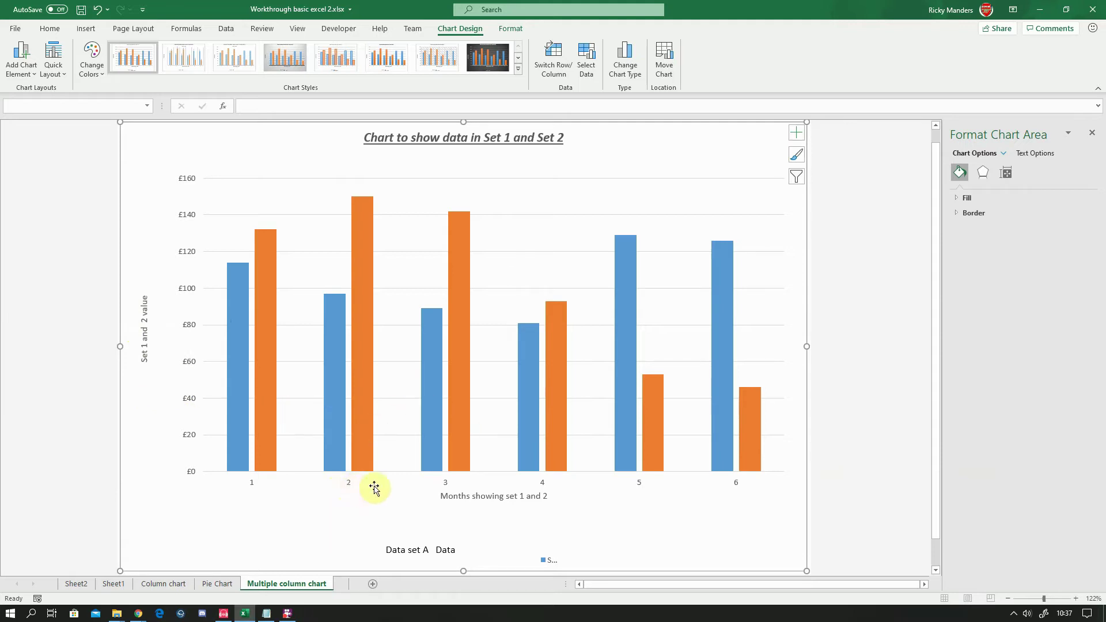
Change the chart data range to Sheet2!A3:C9, plotting Set 1 and Set 2 for April to August
right_click(511, 280)
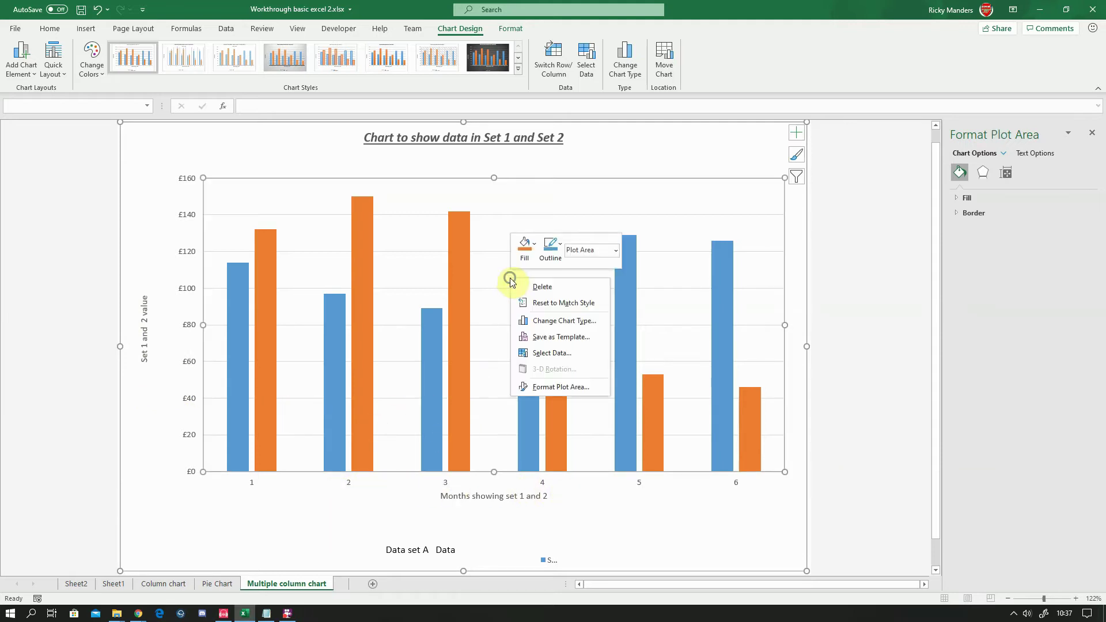
click(539, 347)
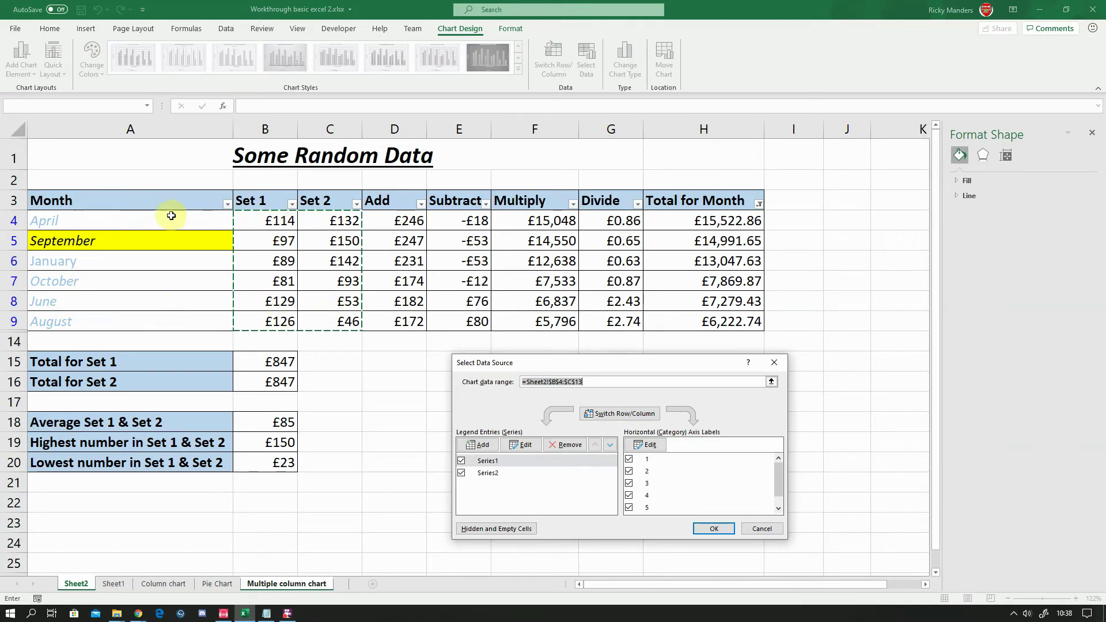
drag(164, 200, 333, 321)
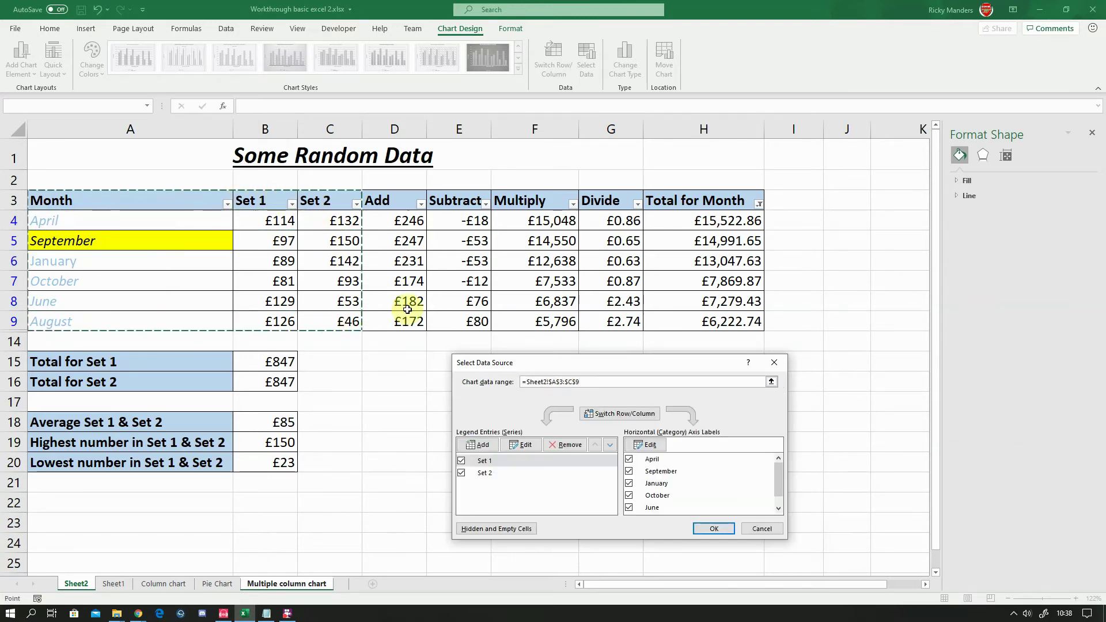
click(714, 529)
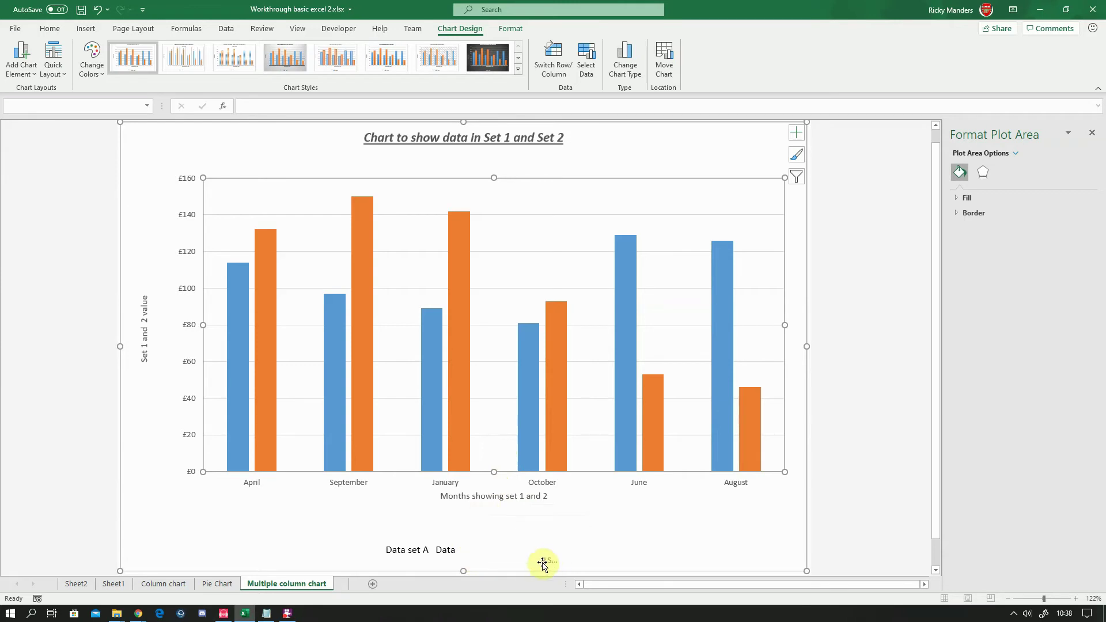
Widen the Set 1/Set 2 legend, move it below the axis title, and delete the Data set A text box
click(546, 560)
click(574, 554)
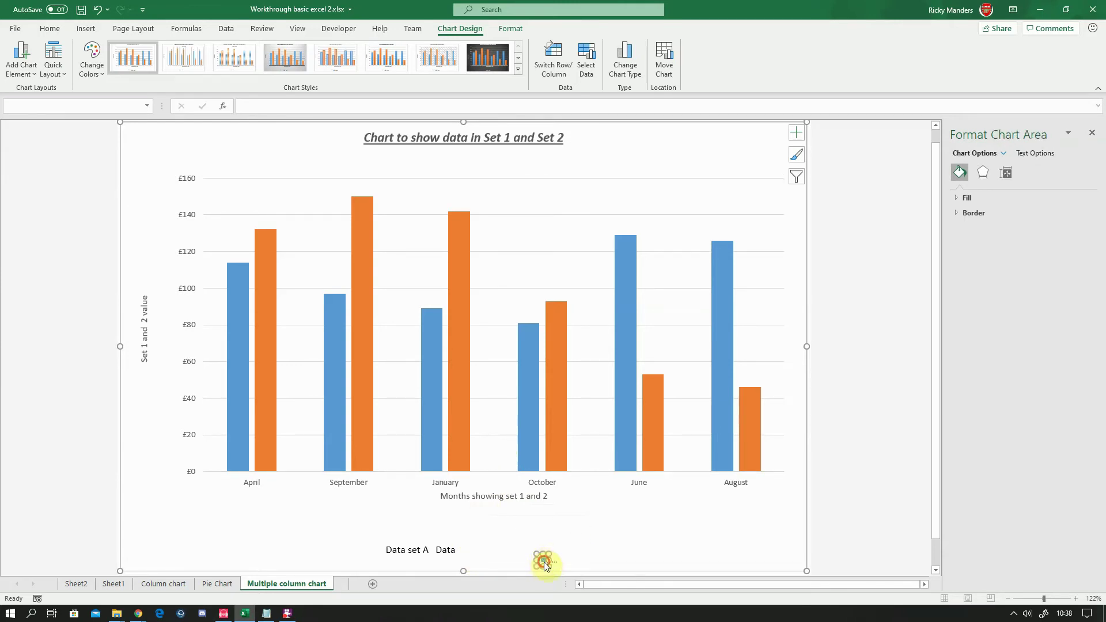
click(544, 562)
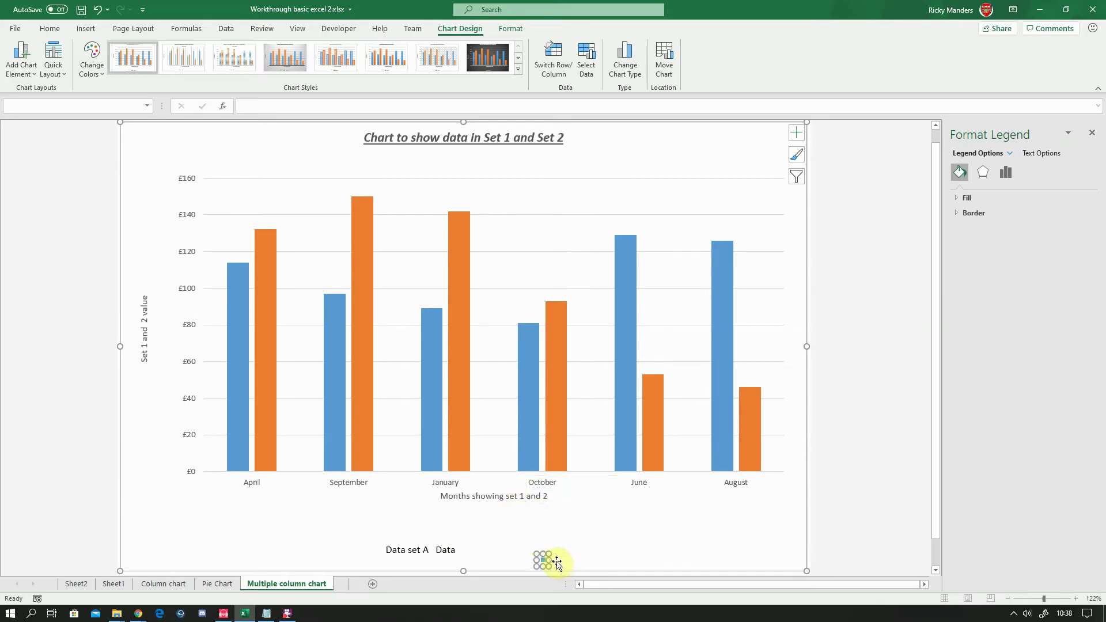
drag(548, 560, 609, 560)
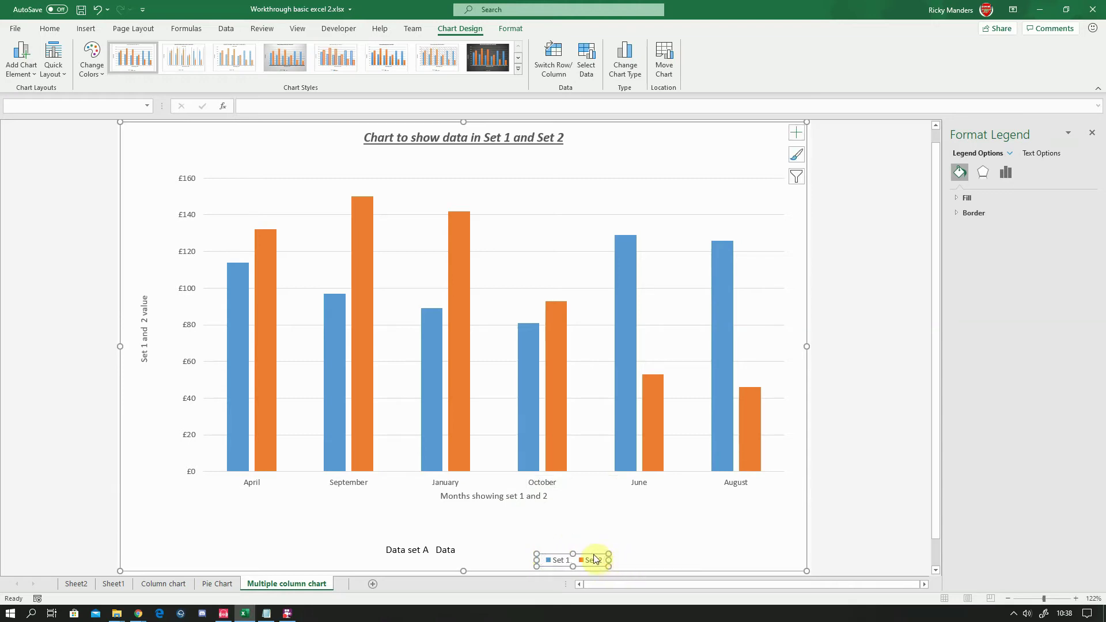
click(579, 540)
drag(582, 554, 504, 522)
click(420, 547)
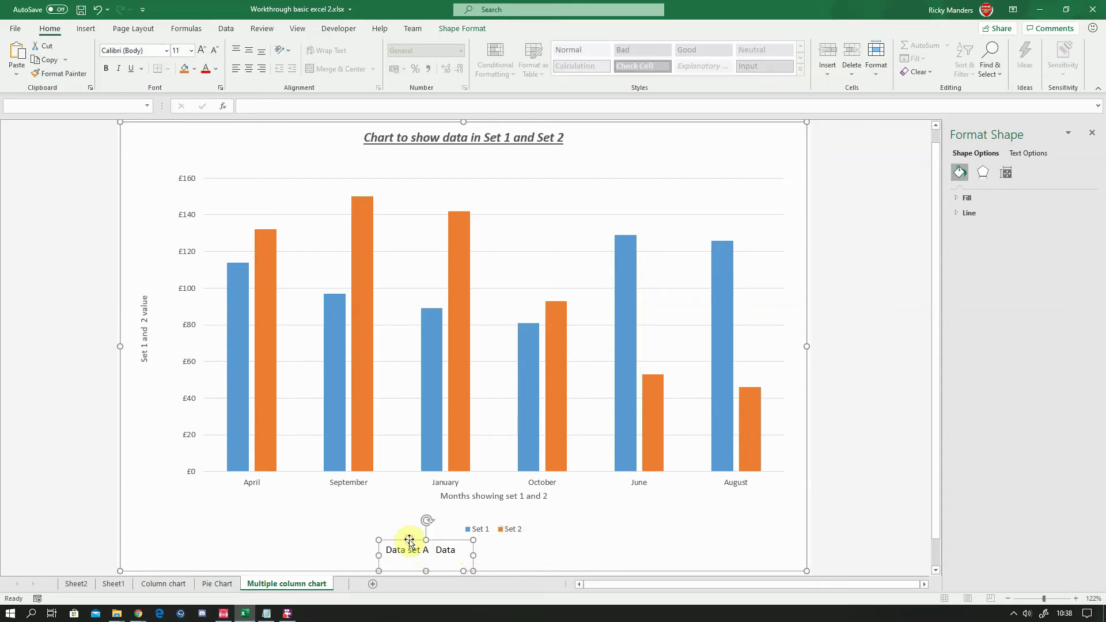
key(Delete)
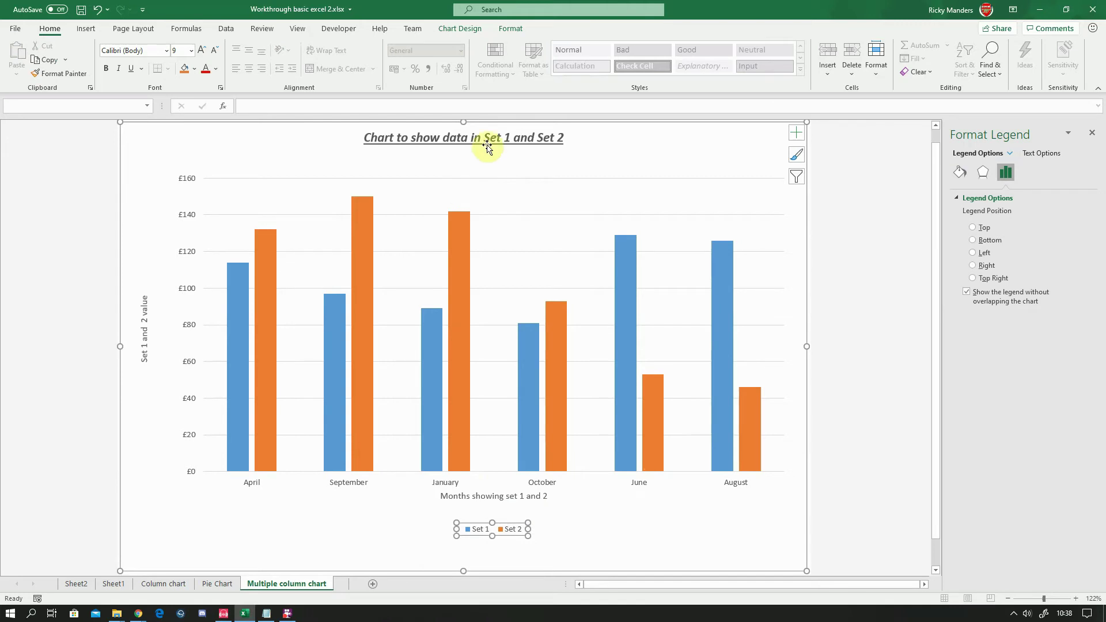
Append '(£)' to the vertical axis title so it reads 'Set 1 and 2 value (£)'
click(143, 341)
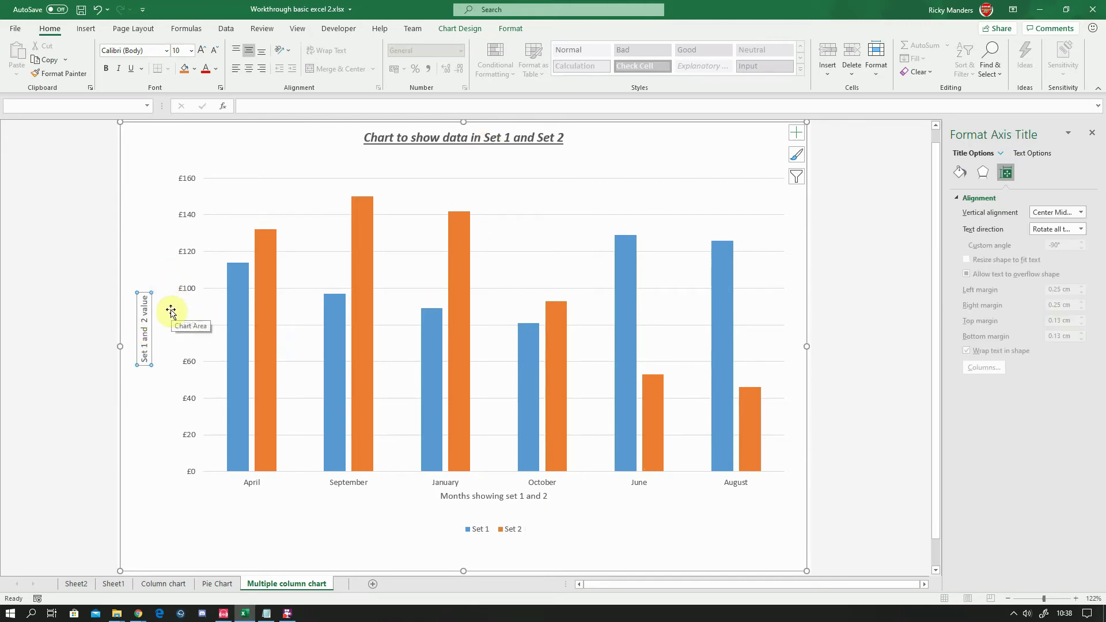
click(145, 298)
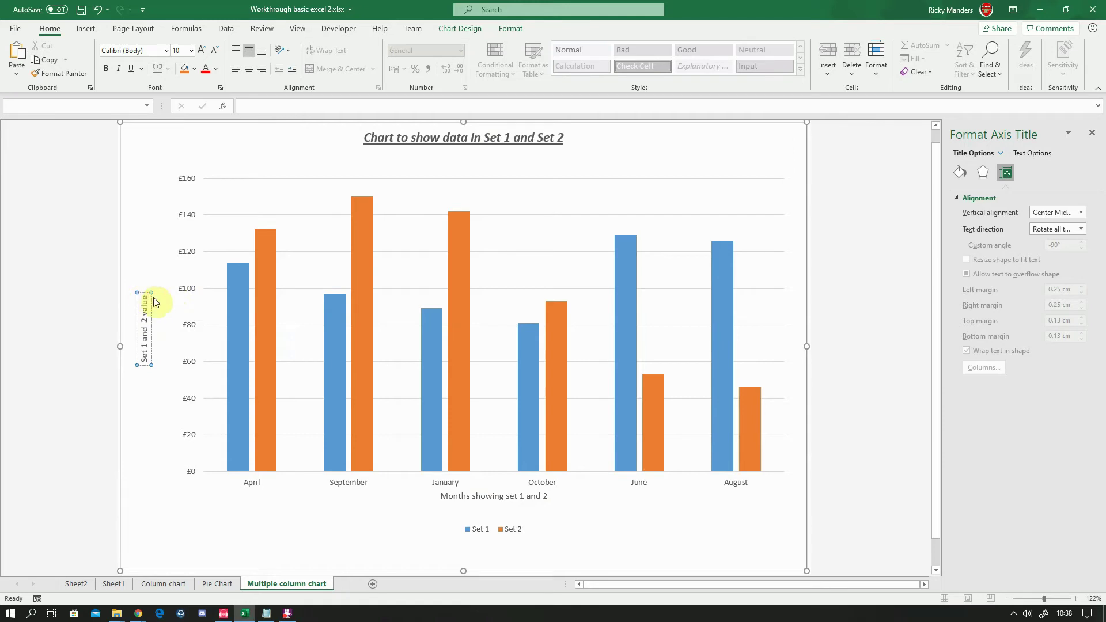
text((£)
click(591, 516)
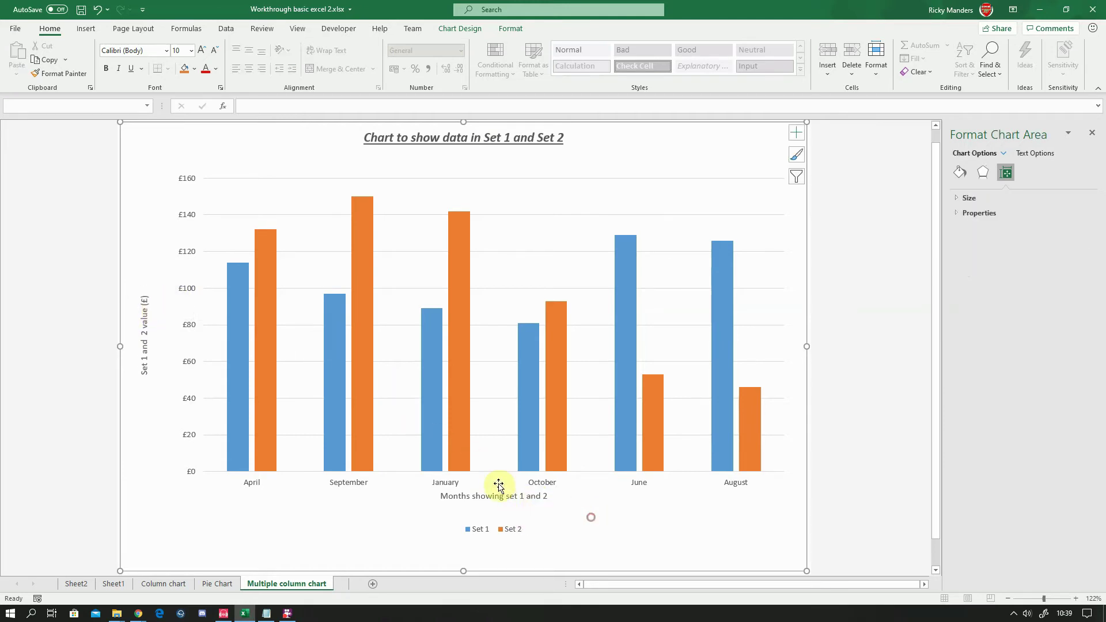
Trim the horizontal axis title to just 'Month'
click(496, 493)
drag(473, 498, 546, 496)
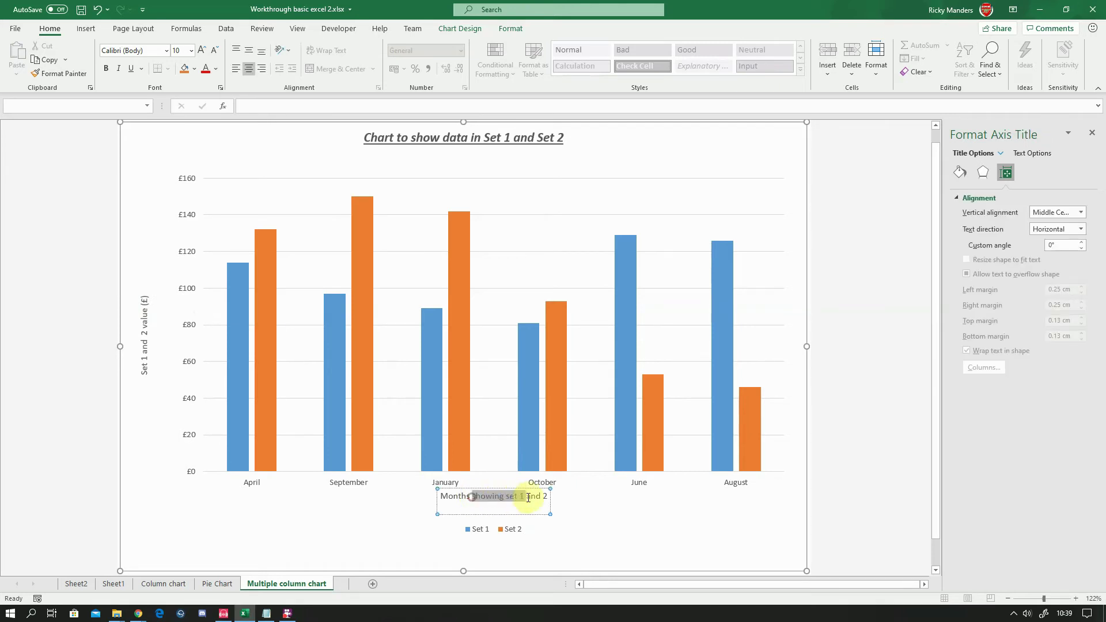
key(BackSpace)
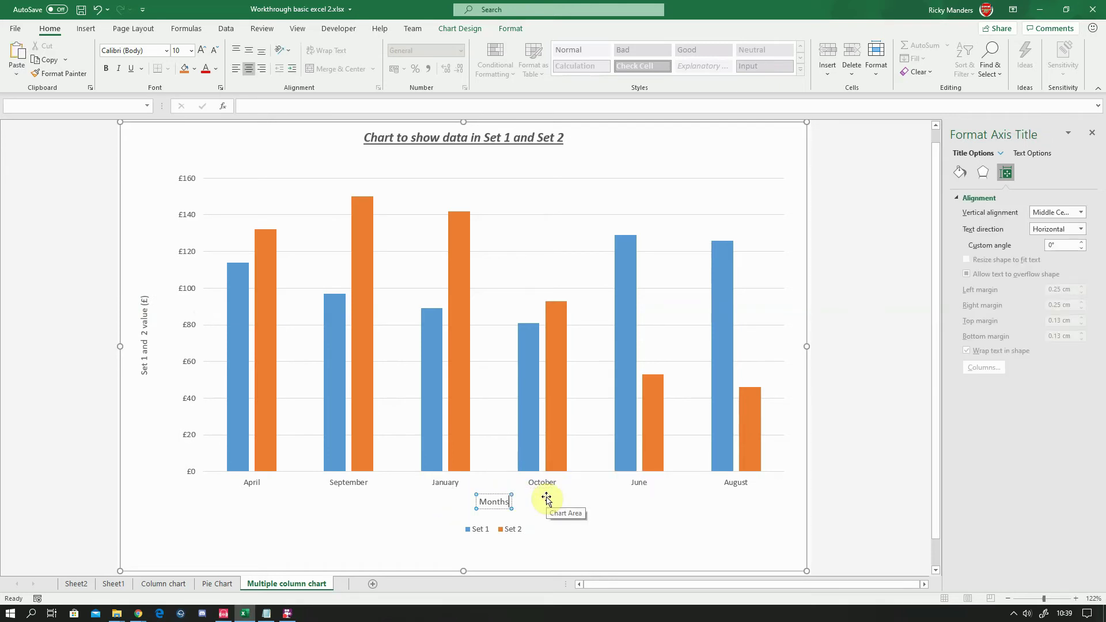
click(565, 528)
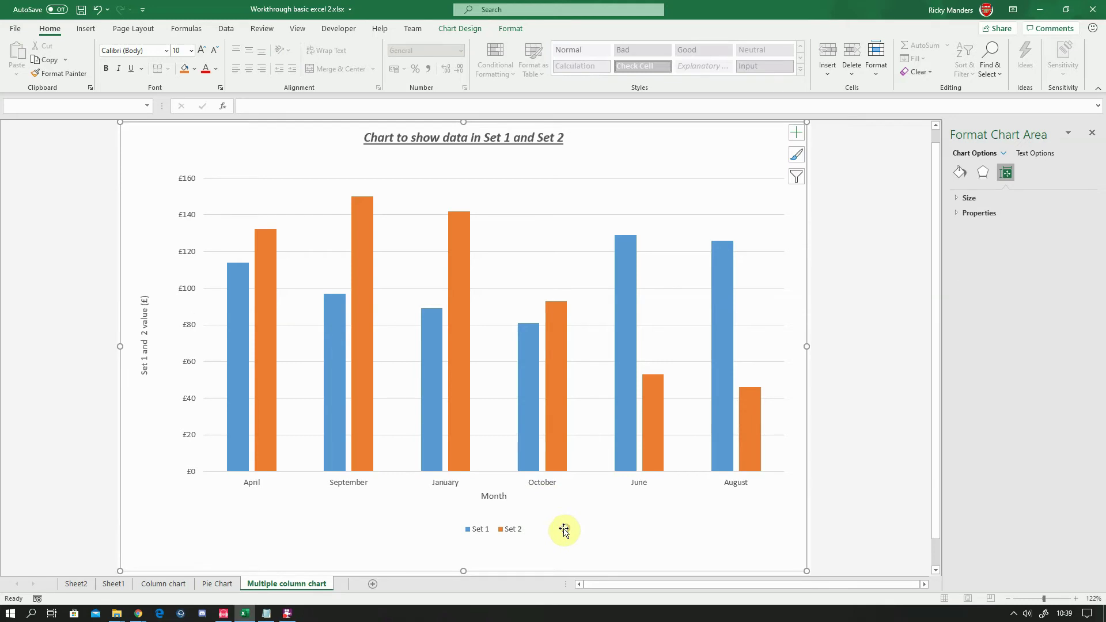
Bold the 'Month' and 'Set 1 and 2 value (£)' axis titles
click(495, 496)
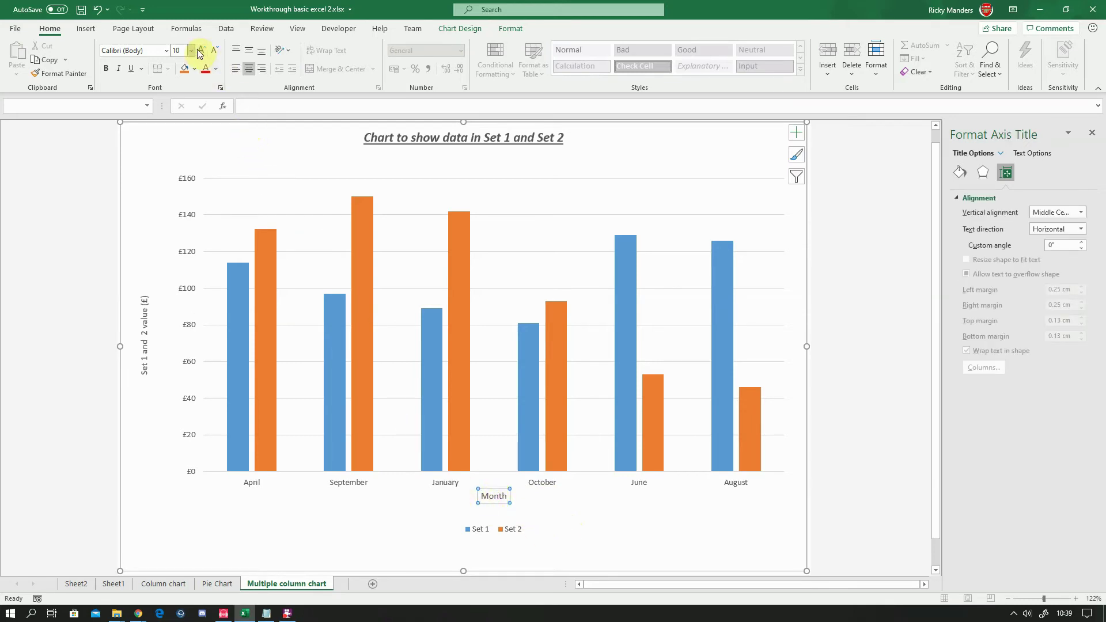
click(106, 70)
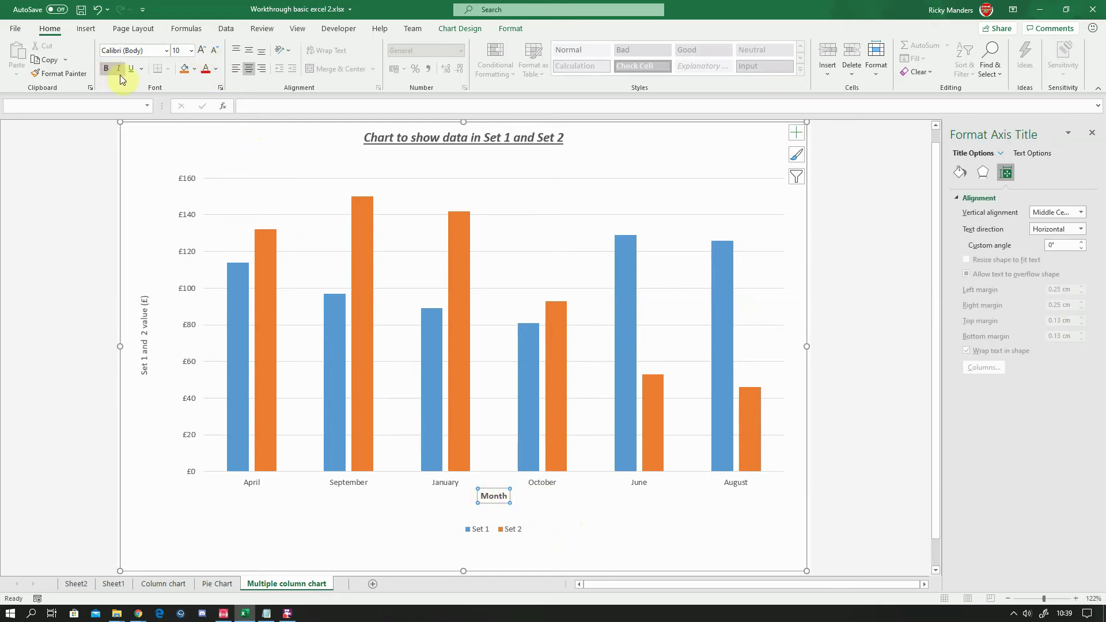
click(144, 338)
click(103, 69)
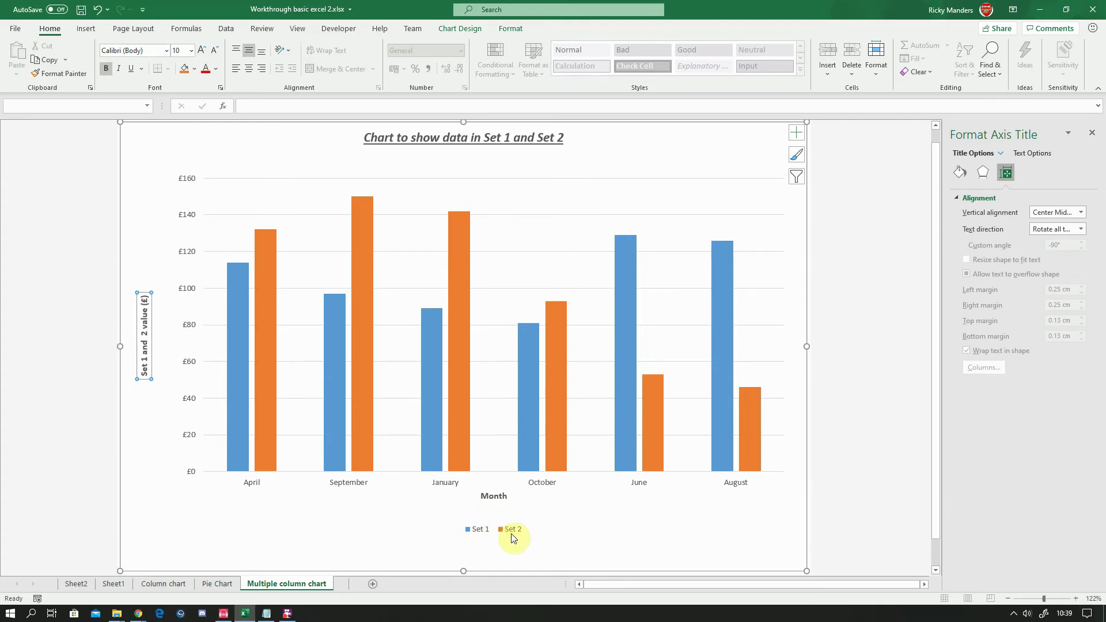
click(558, 526)
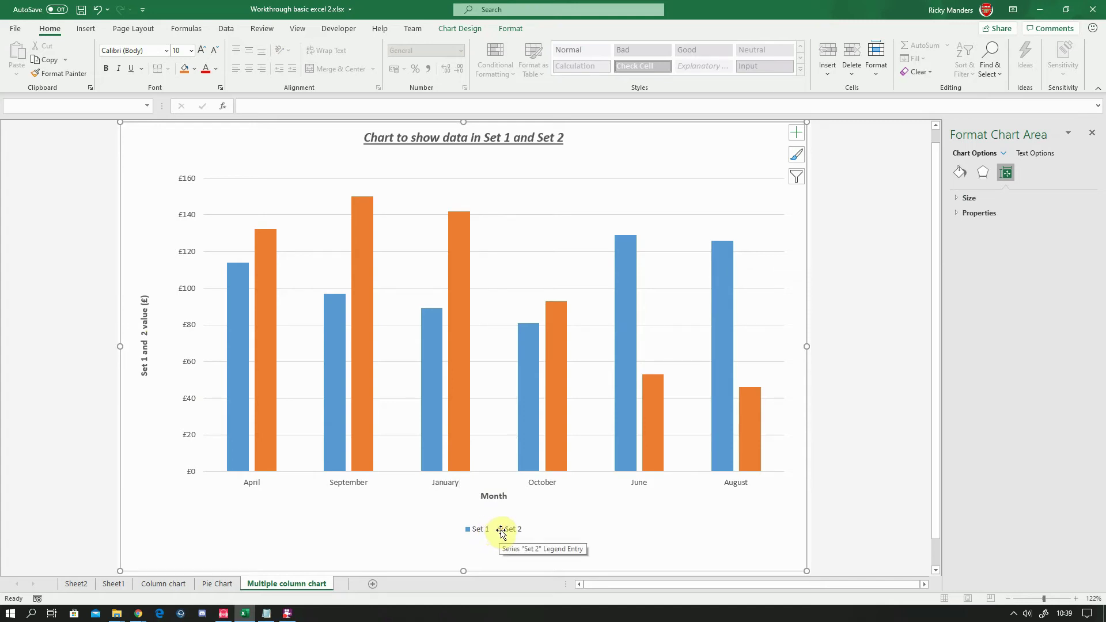
Set the legend position to Bottom in the Format Legend options, centred beneath the Month title
click(798, 135)
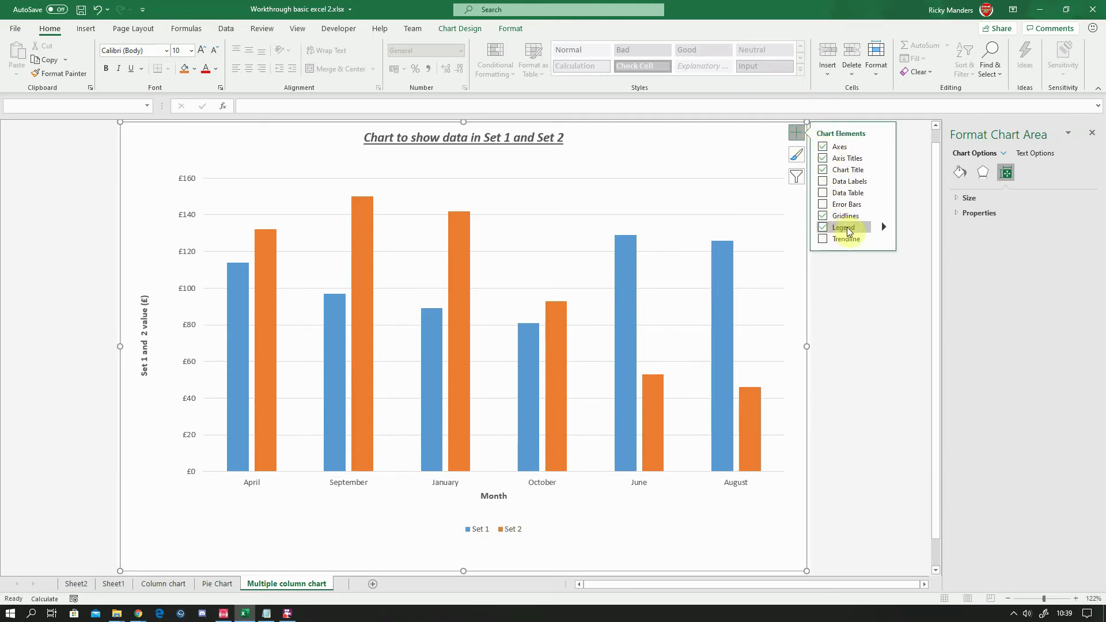
click(846, 227)
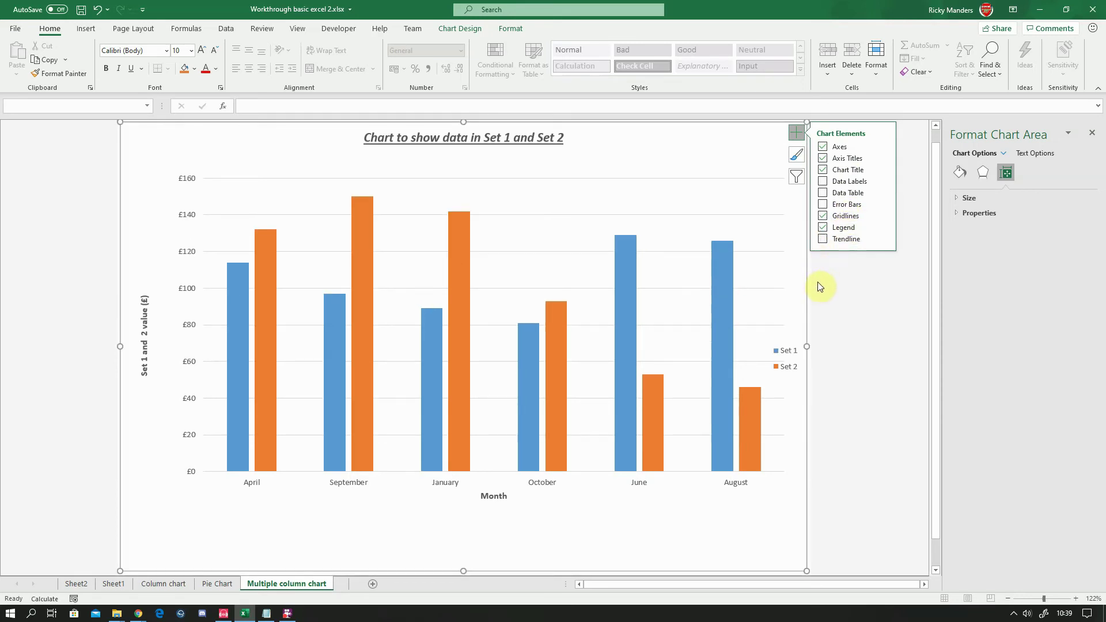
right_click(787, 359)
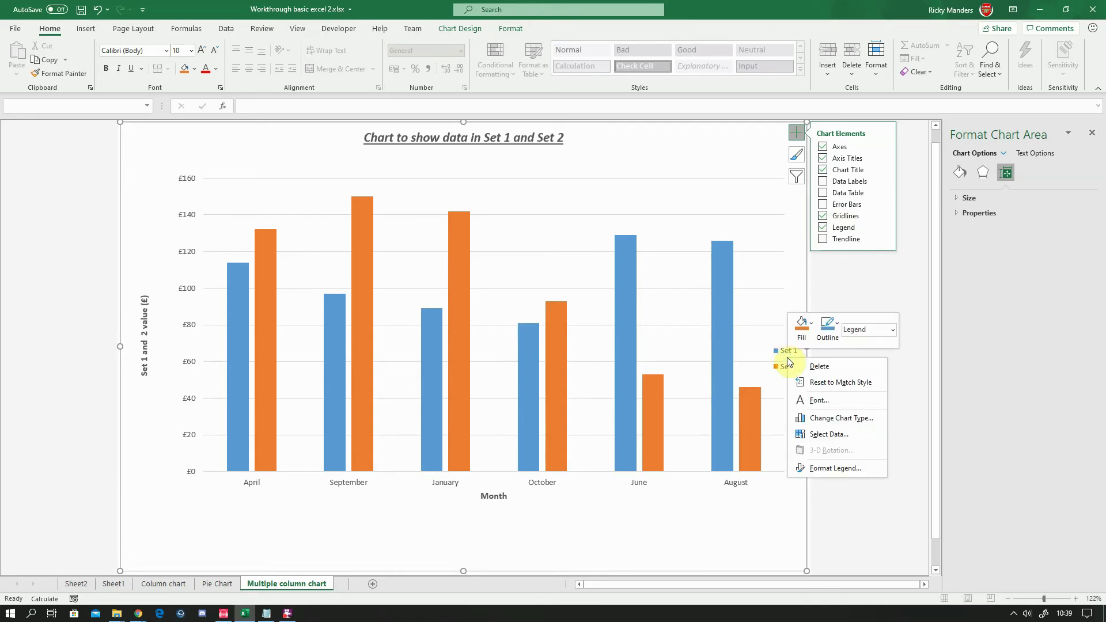
click(826, 466)
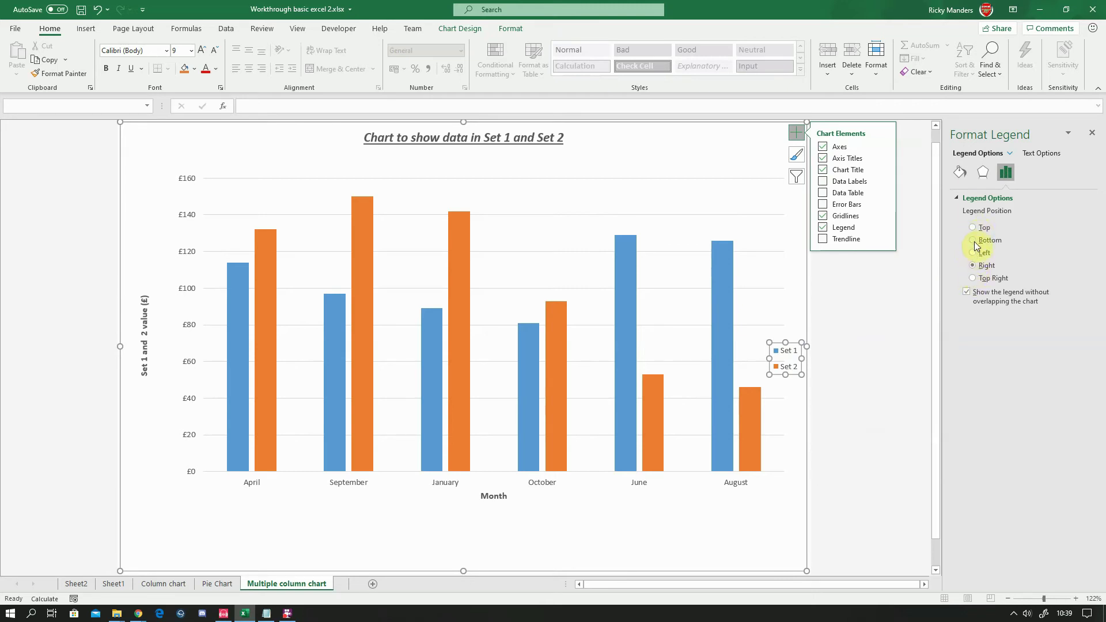
click(972, 241)
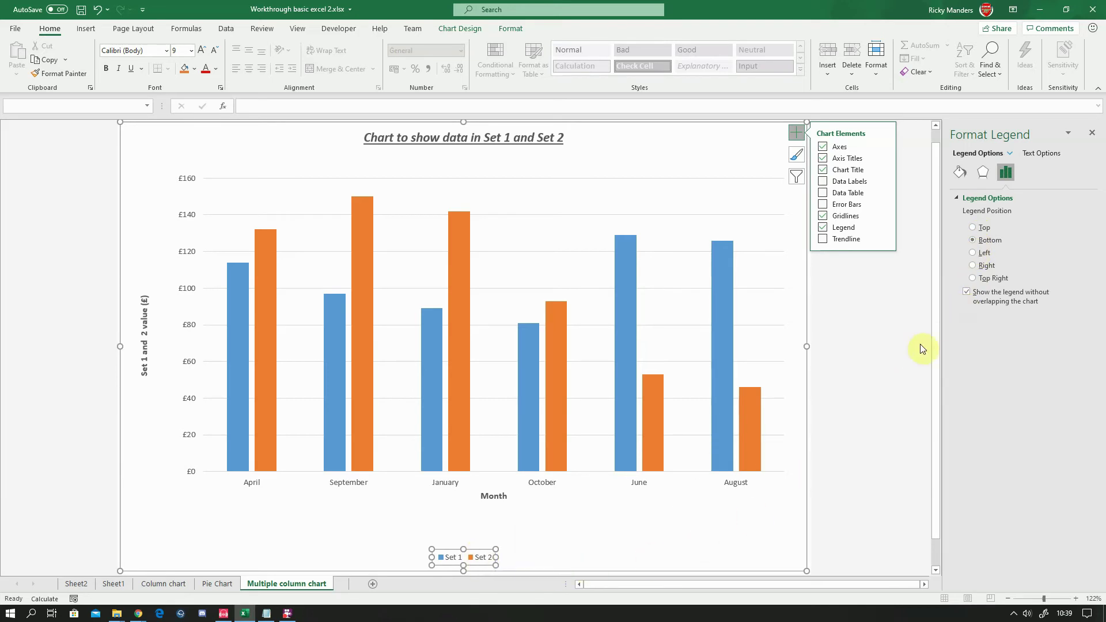
click(799, 132)
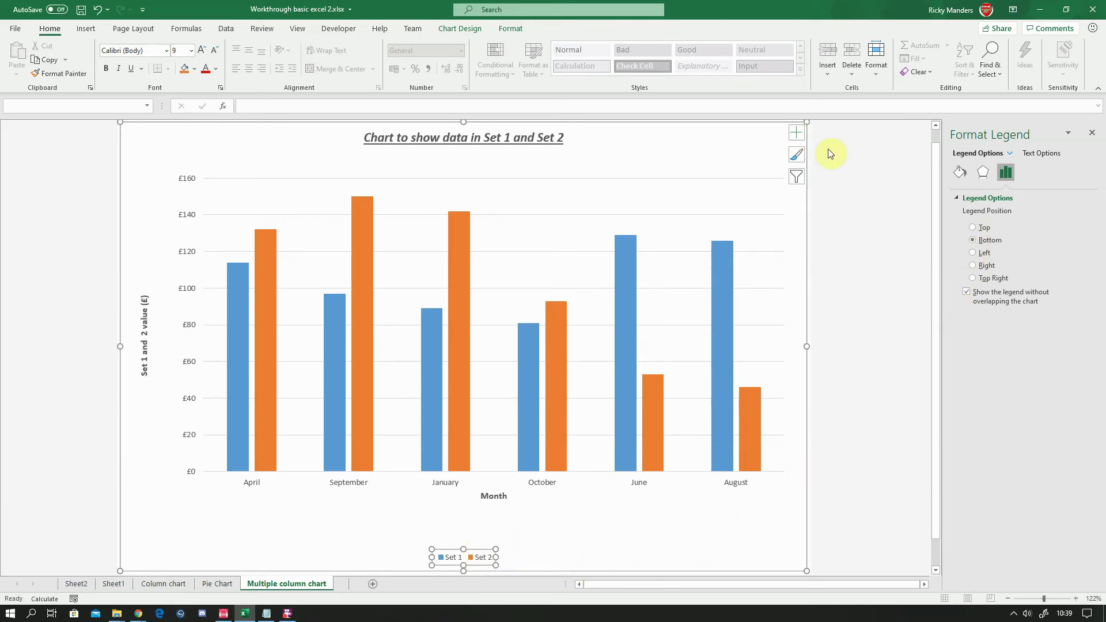
Switch to the Pie Chart sheet showing the Total for Months pie
click(728, 549)
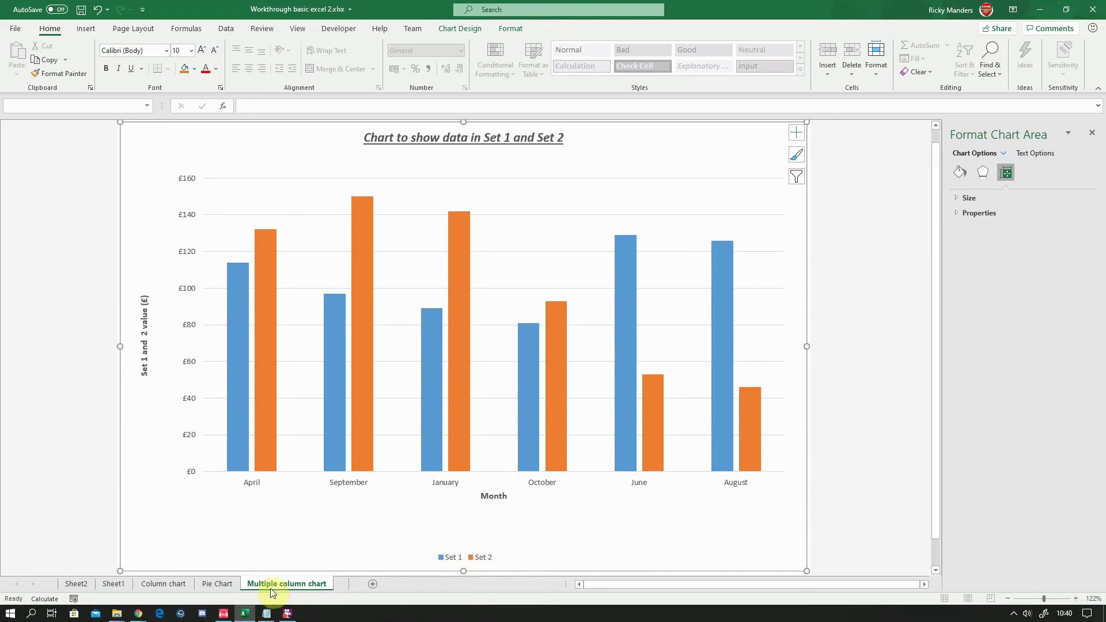
click(219, 584)
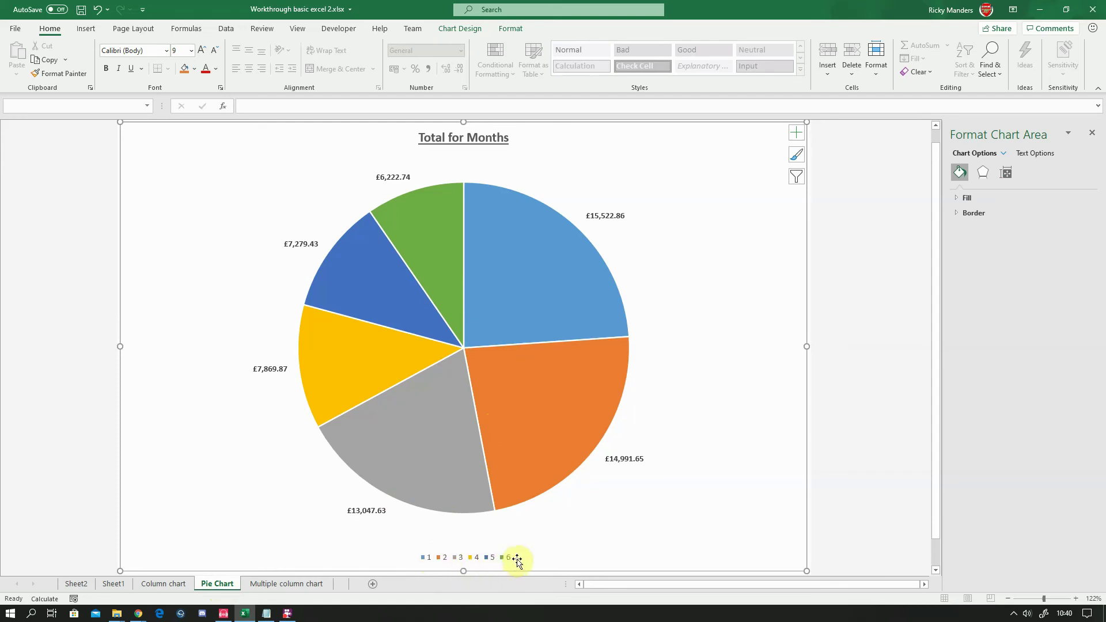
Set the pie's data to months A4:A9 plus totals H4:H9 so the legend lists month names
mouse_move(554, 391)
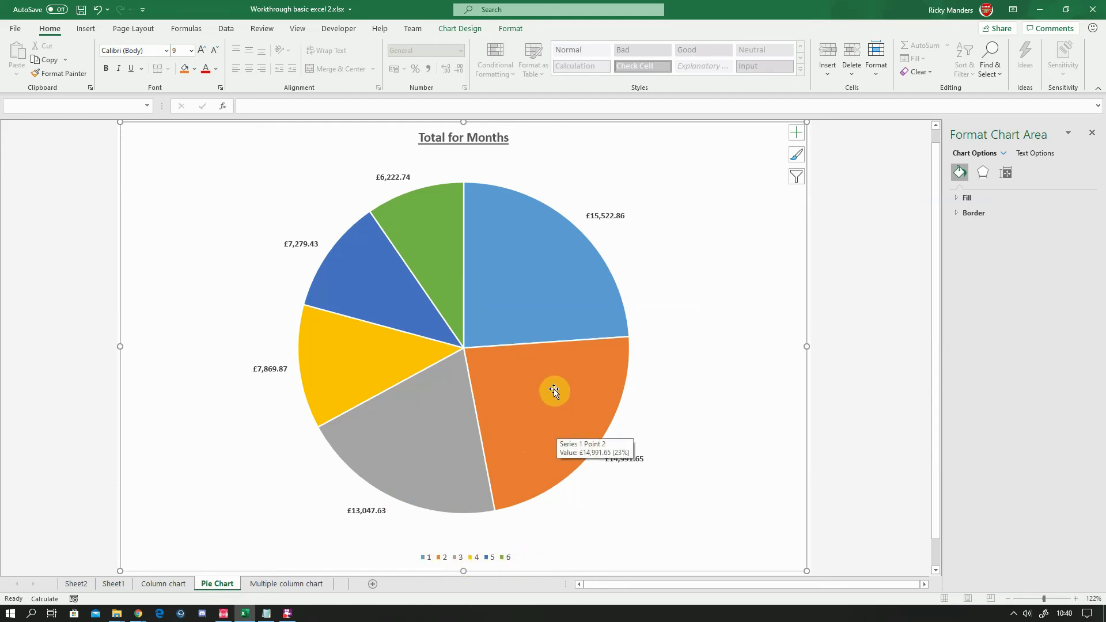
right_click(553, 392)
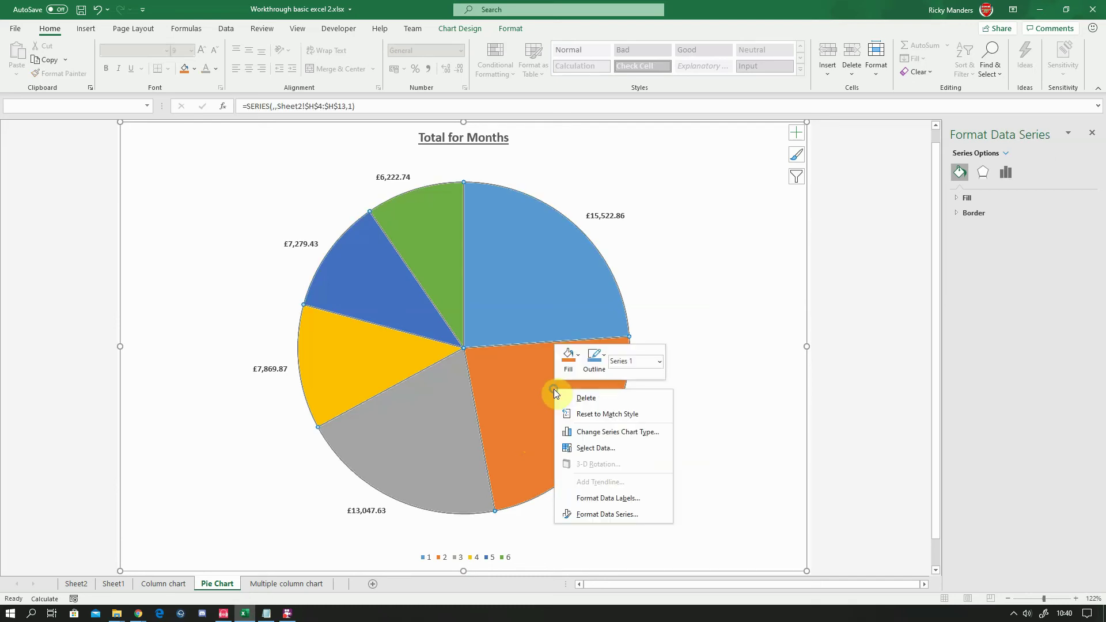
click(618, 449)
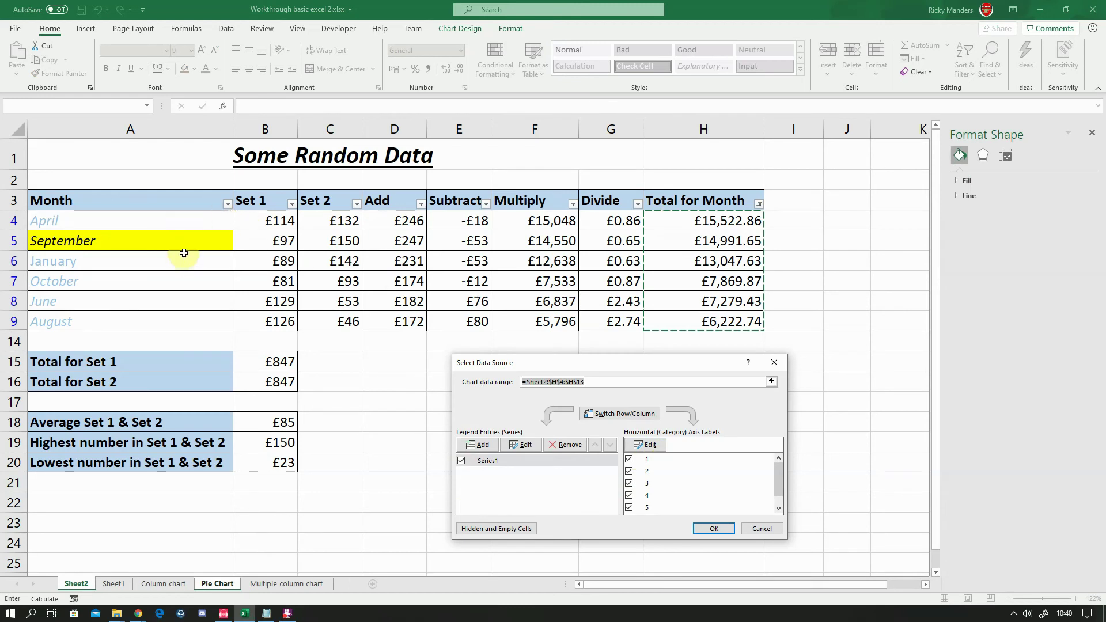
drag(180, 230, 181, 316)
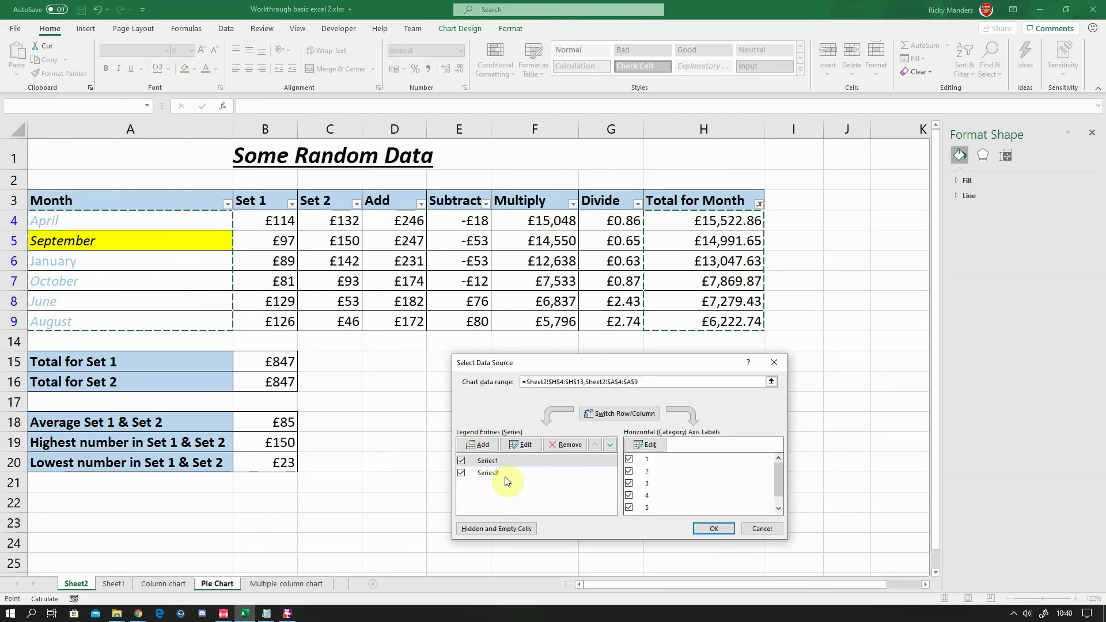
click(187, 281)
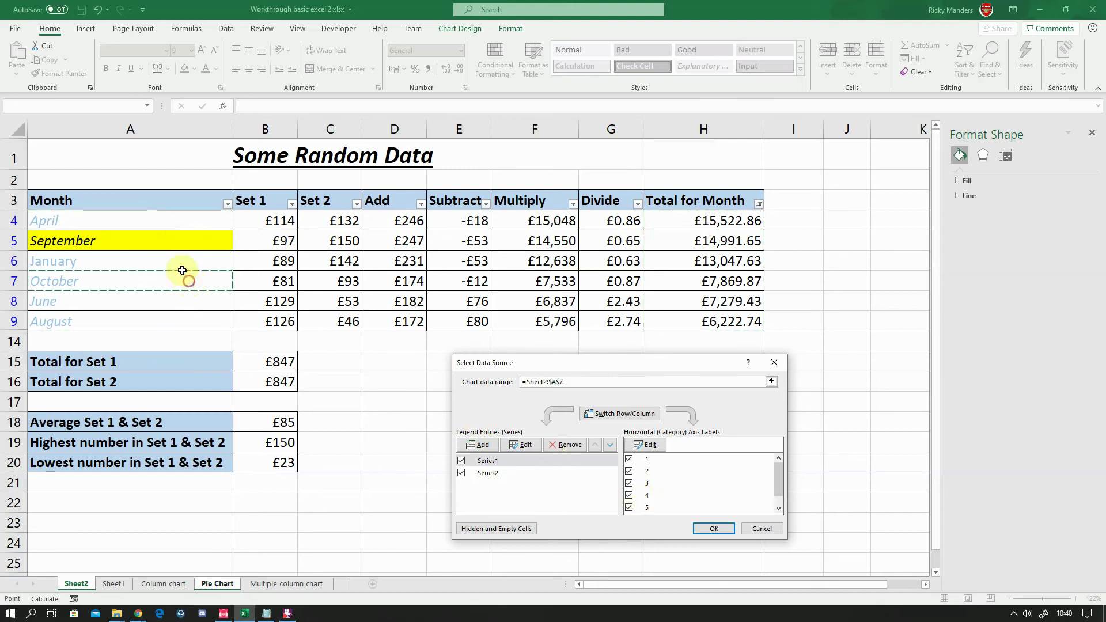
click(180, 222)
drag(180, 222, 181, 318)
ctrl+drag(693, 219, 677, 320)
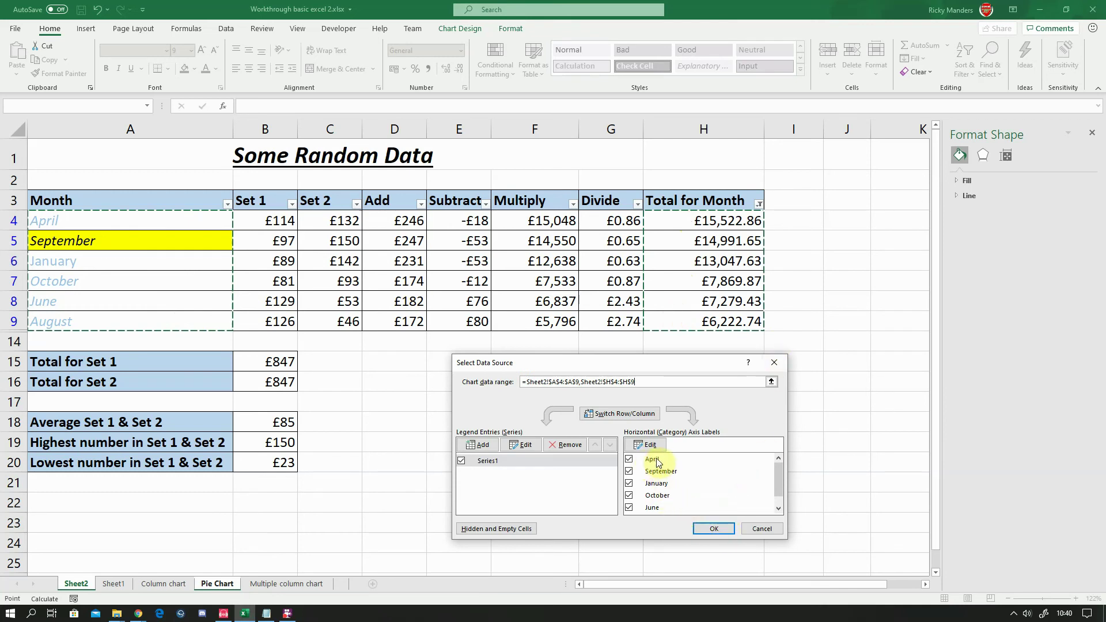
click(713, 528)
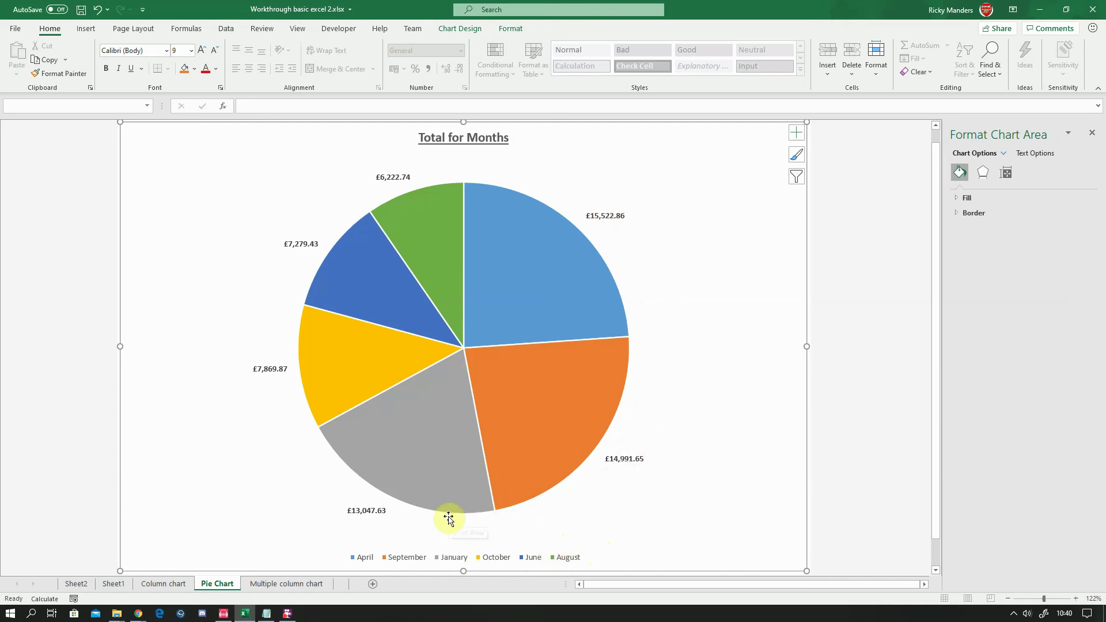
Apply Quick Layout 4 so each pie slice is labelled with its month and £ total
mouse_move(449, 513)
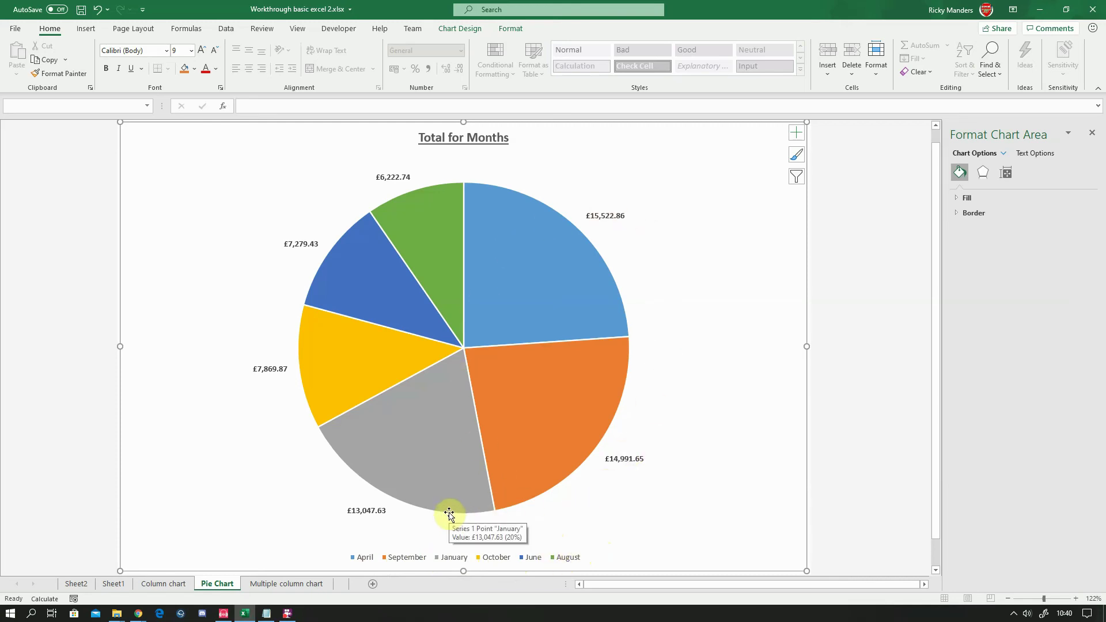
mouse_move(527, 439)
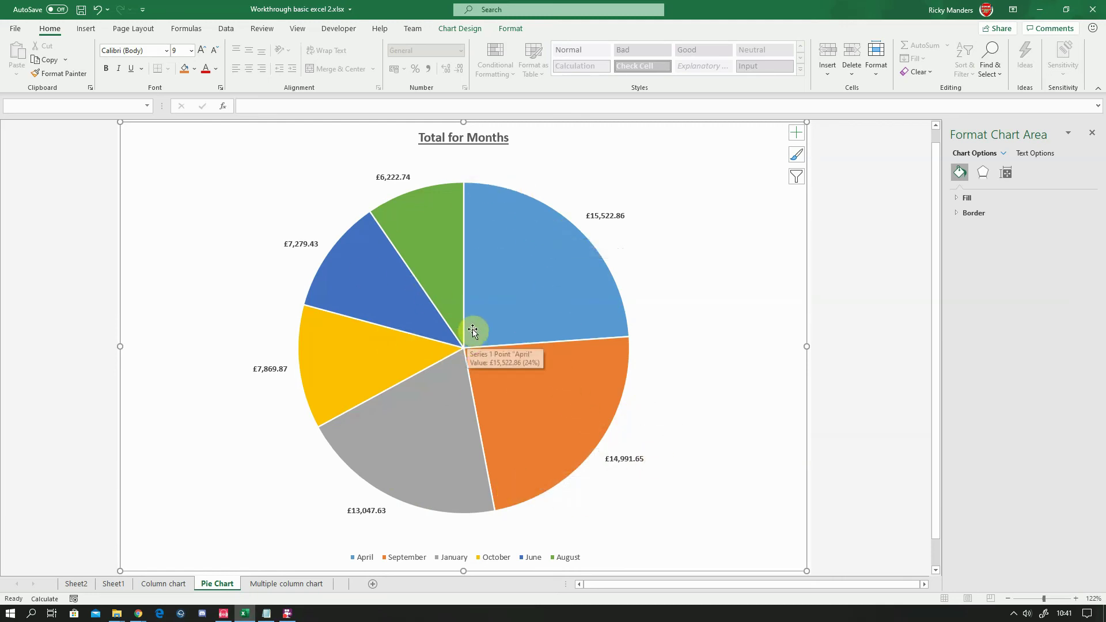
click(536, 235)
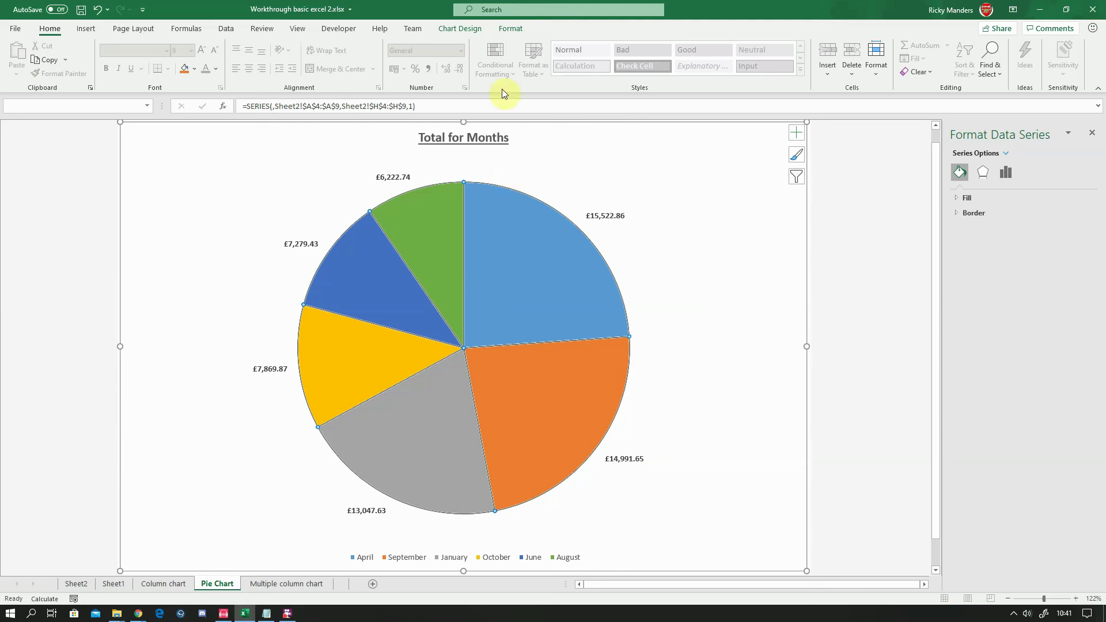
click(468, 29)
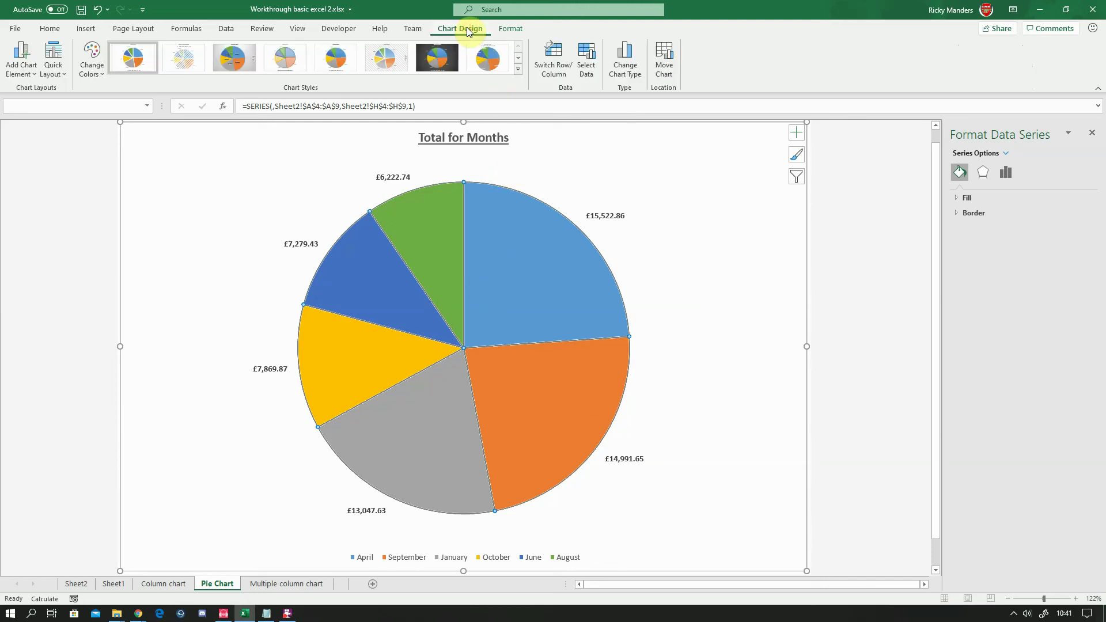
click(65, 74)
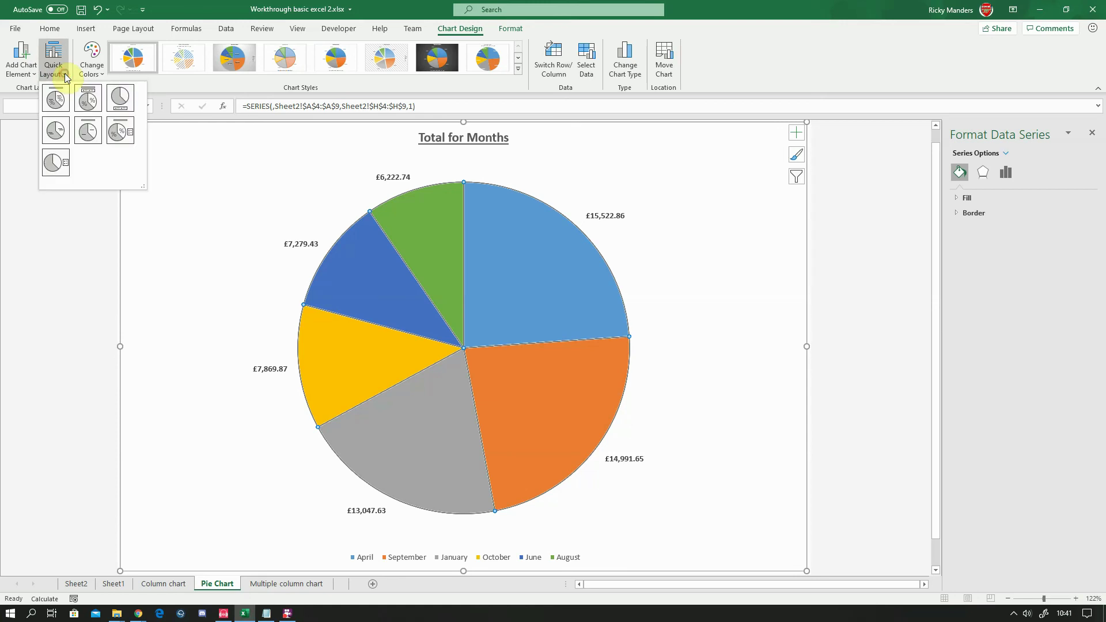
click(53, 129)
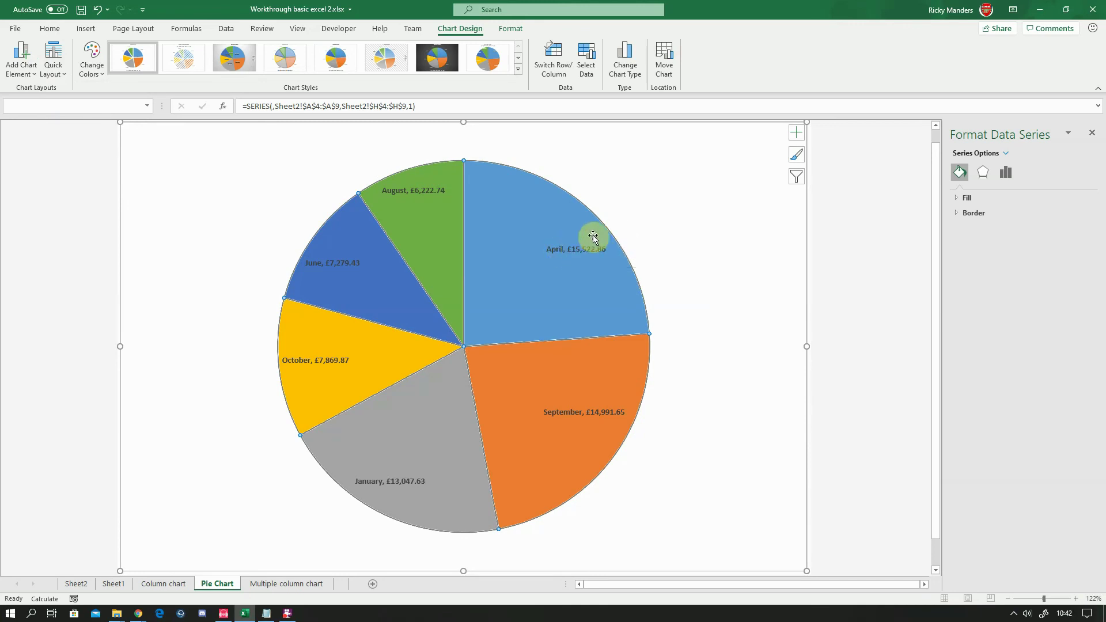
Place the pie's data labels at Outside End and add a chart title
click(802, 133)
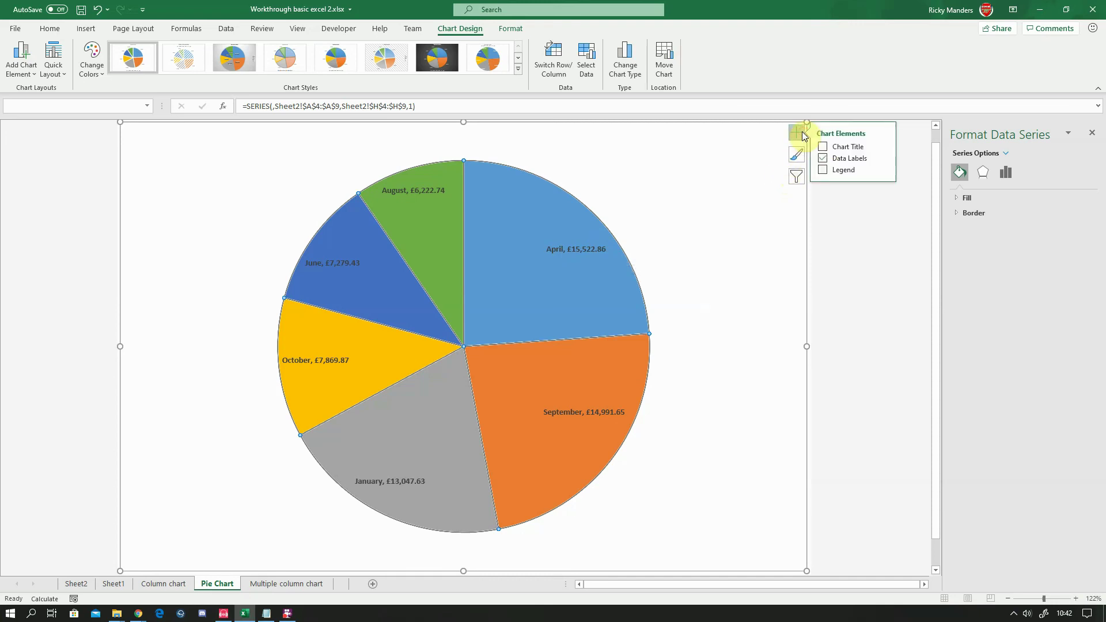
click(885, 159)
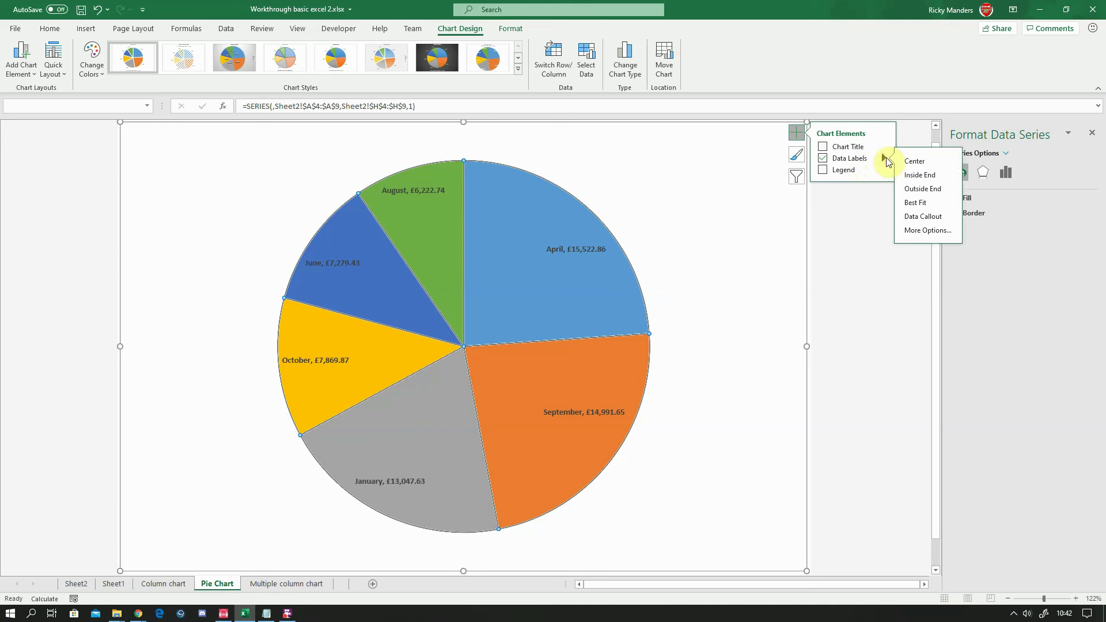
click(933, 192)
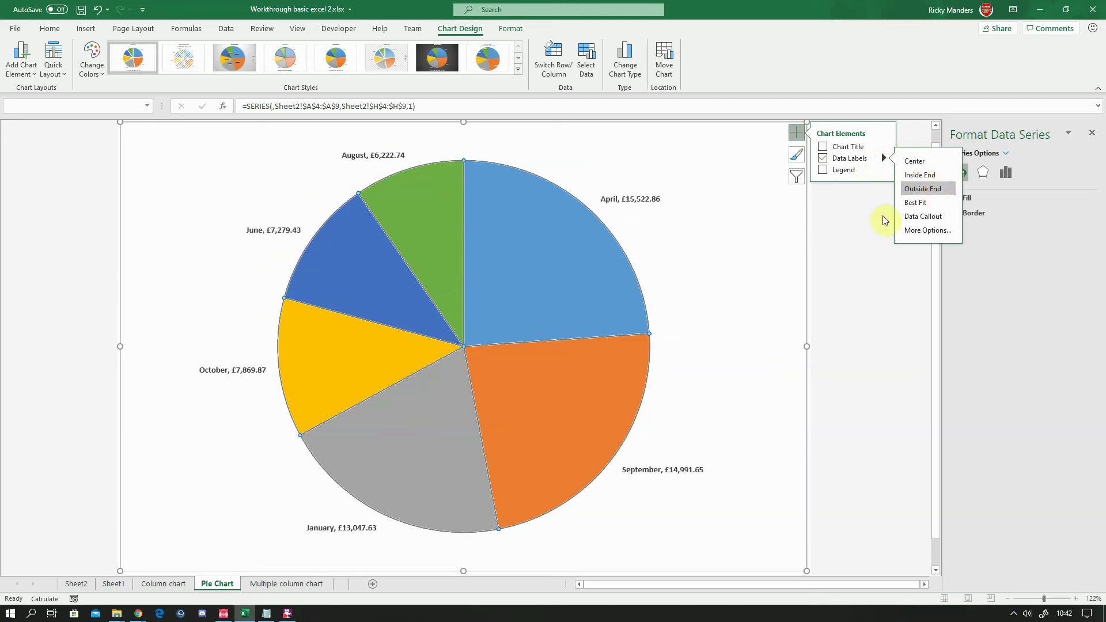
click(824, 148)
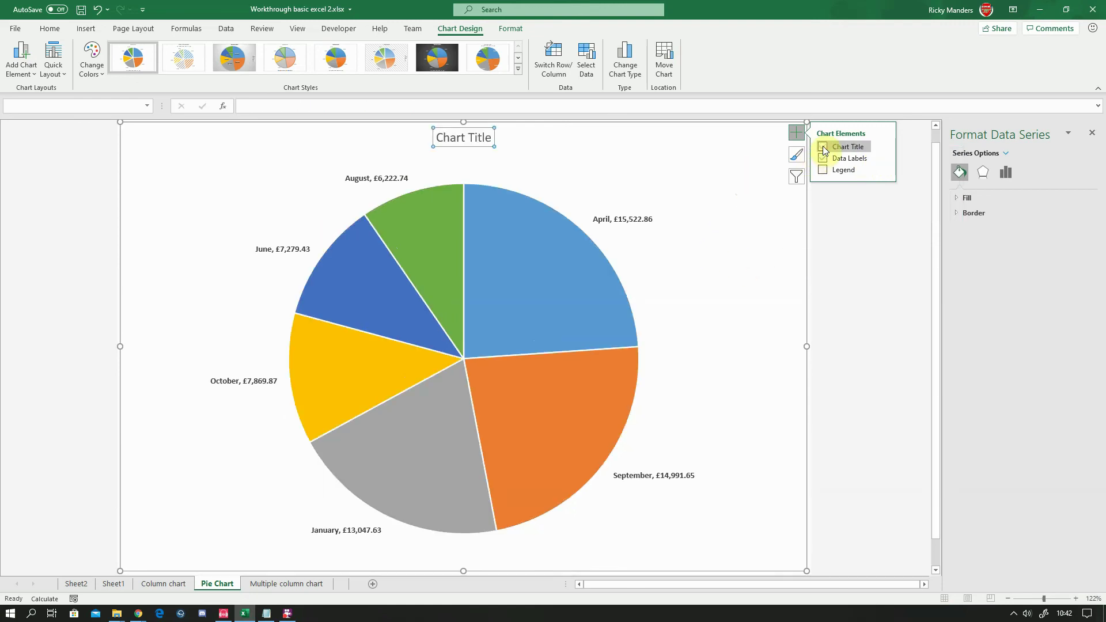
Change the chart title text to 'Total for months'
click(461, 138)
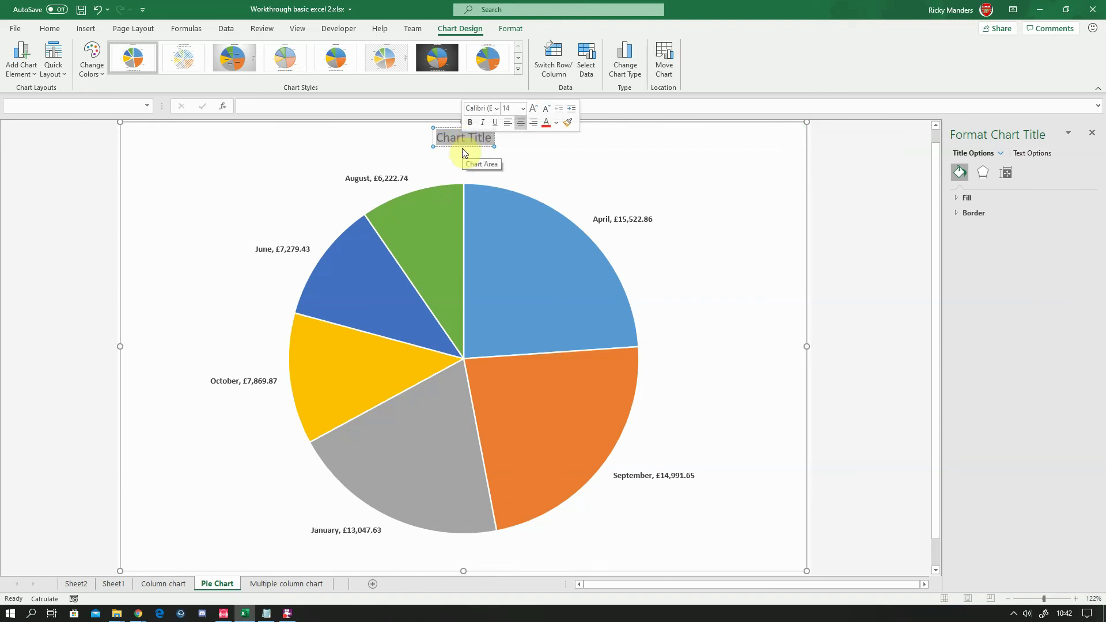
text(Total for months)
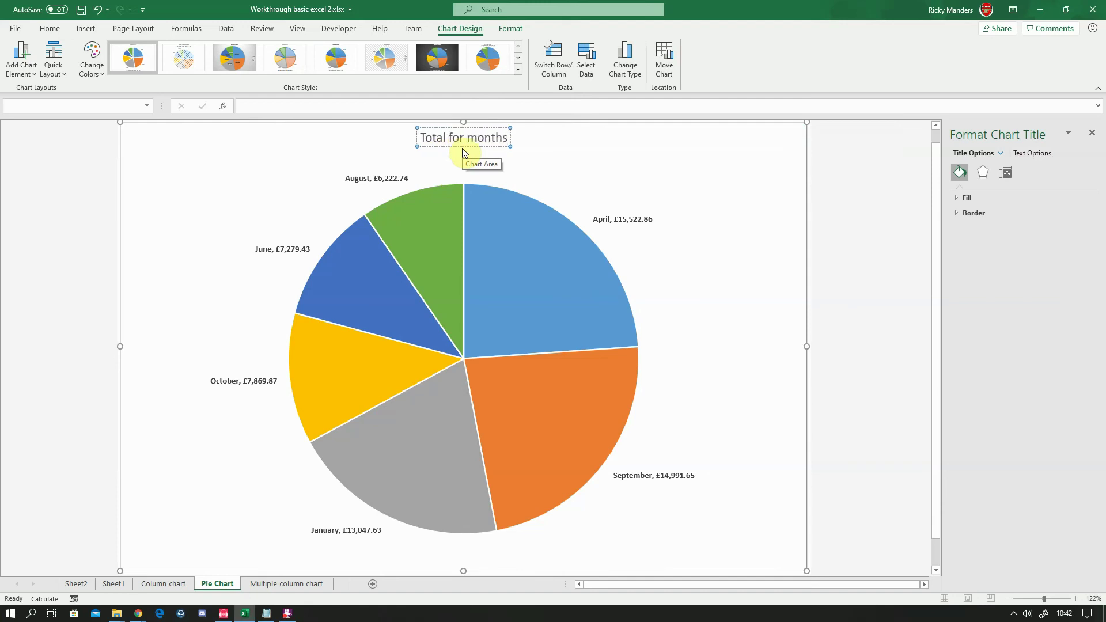
click(656, 161)
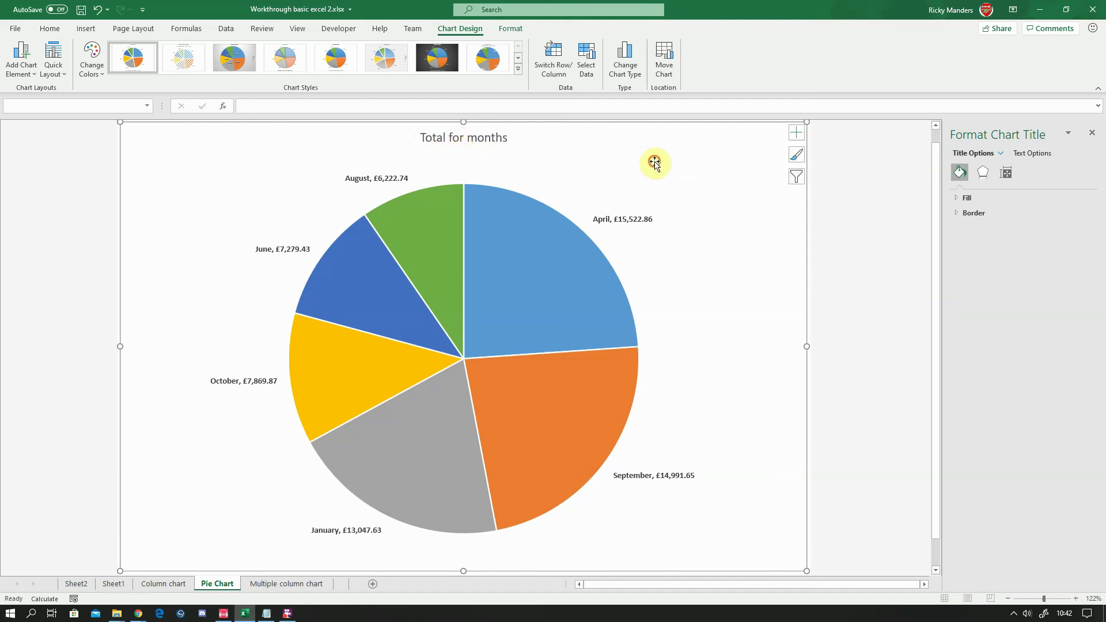
Format the chart title bold, italic, underlined and 18 point
click(470, 141)
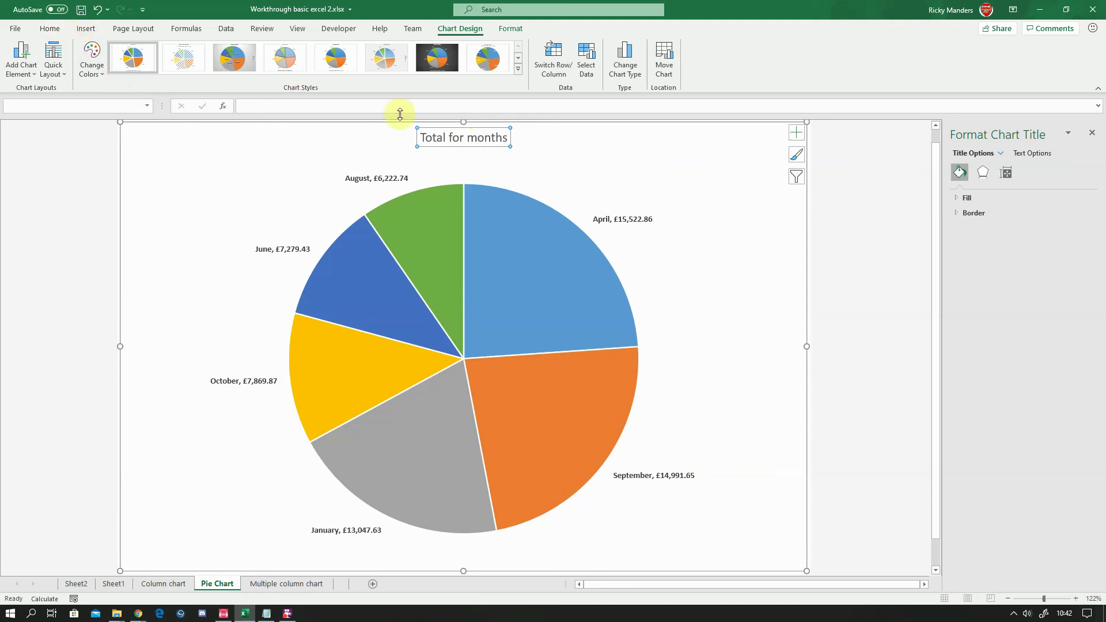
click(50, 28)
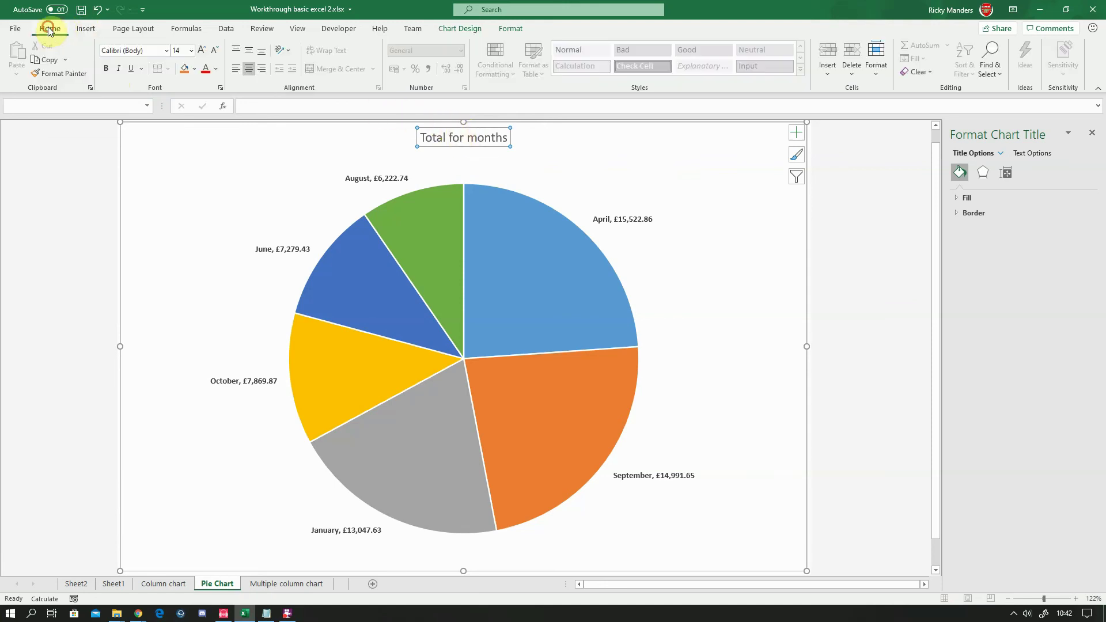
click(107, 68)
click(118, 68)
click(131, 68)
click(202, 50)
click(202, 50)
click(692, 178)
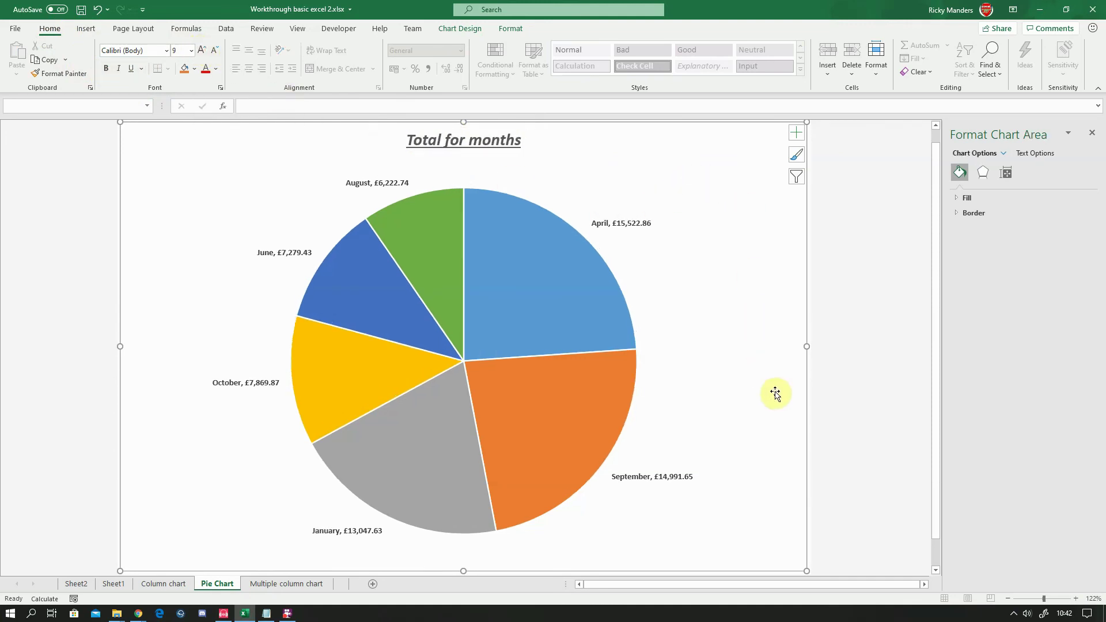